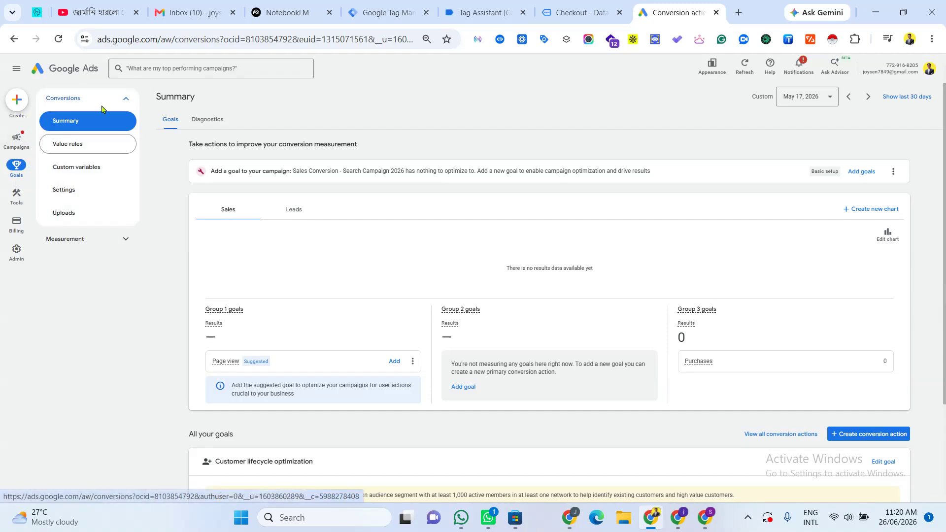
Step: Start creating a new conversion action and close the Tag Assistant and Checkout browser tabs
click(867, 435)
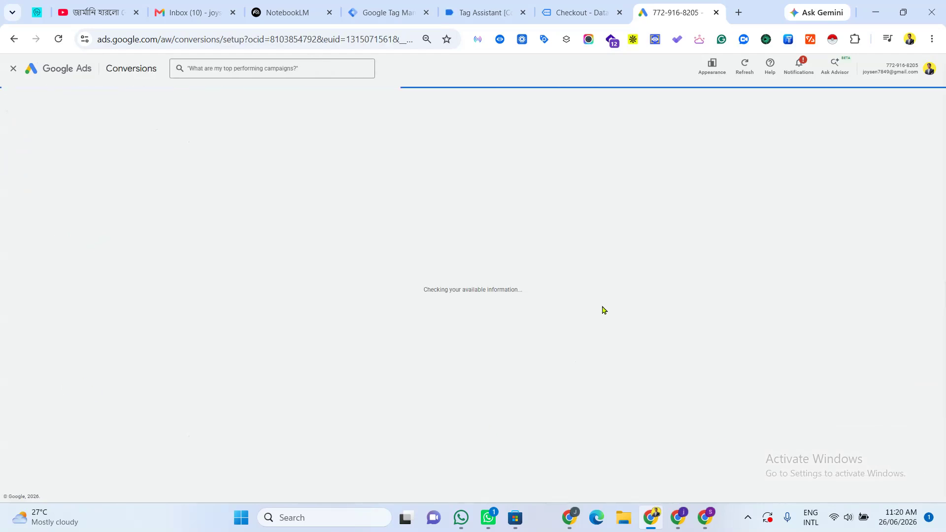
click(523, 14)
click(530, 121)
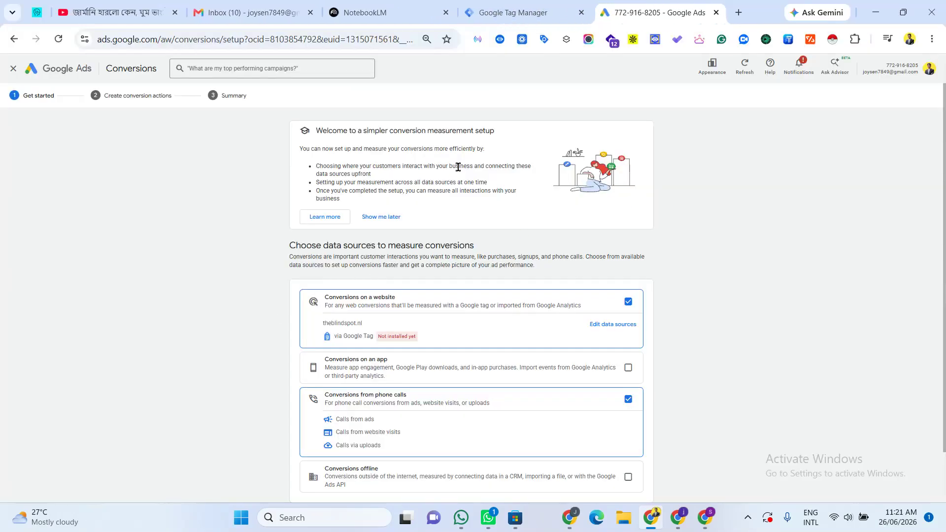
scroll(629, 329, down, 2)
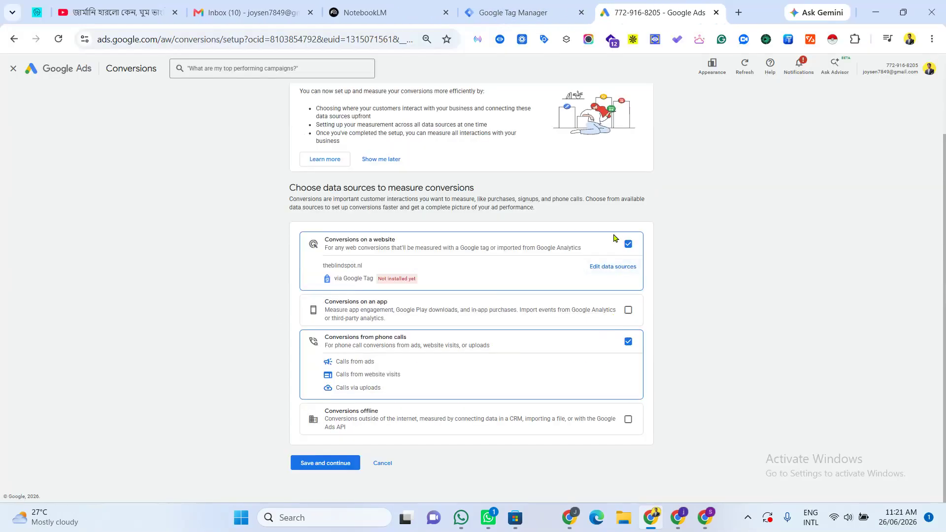
click(620, 270)
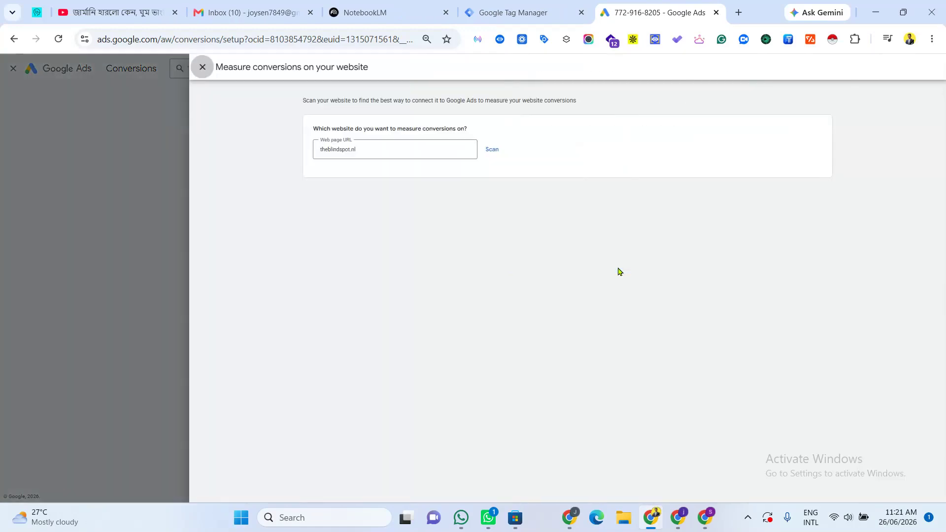
triple_click(343, 149)
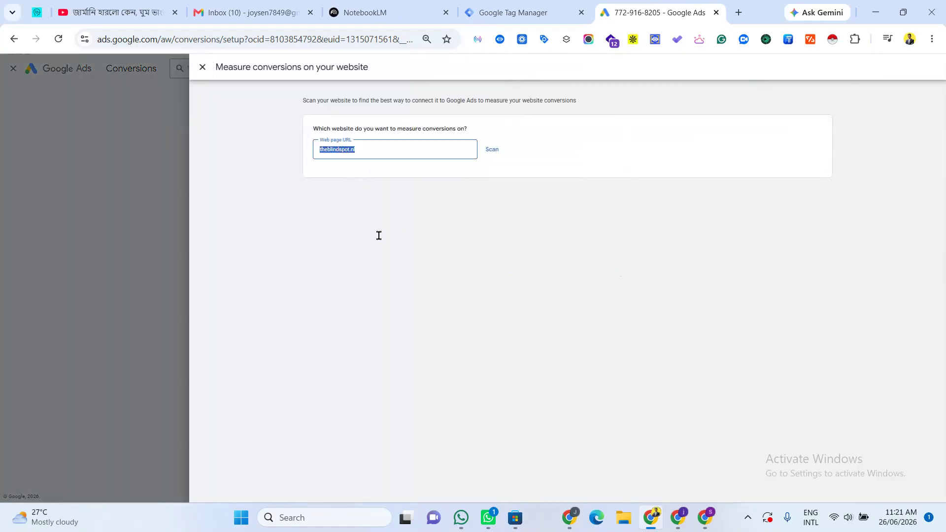
right_click(343, 149)
click(294, 161)
drag(386, 158, 261, 147)
key(BackSpace)
key(super+v)
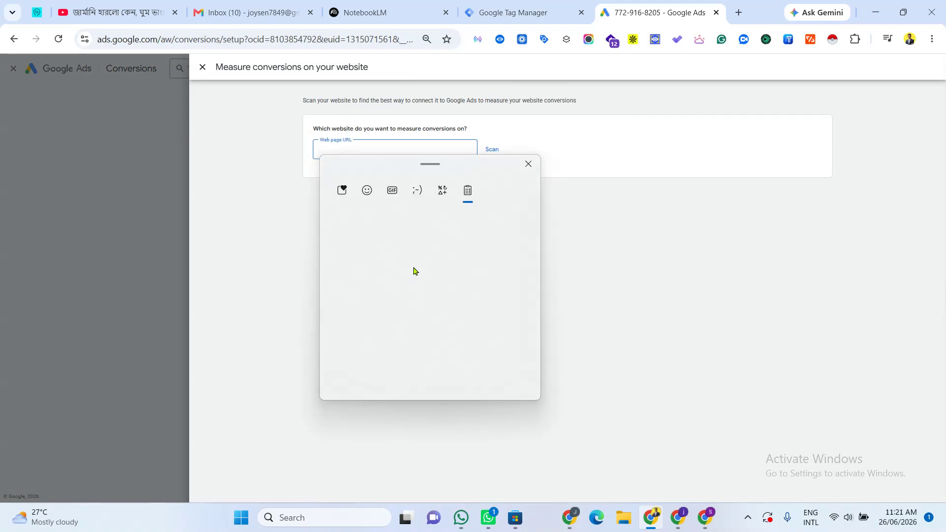
key(Down)
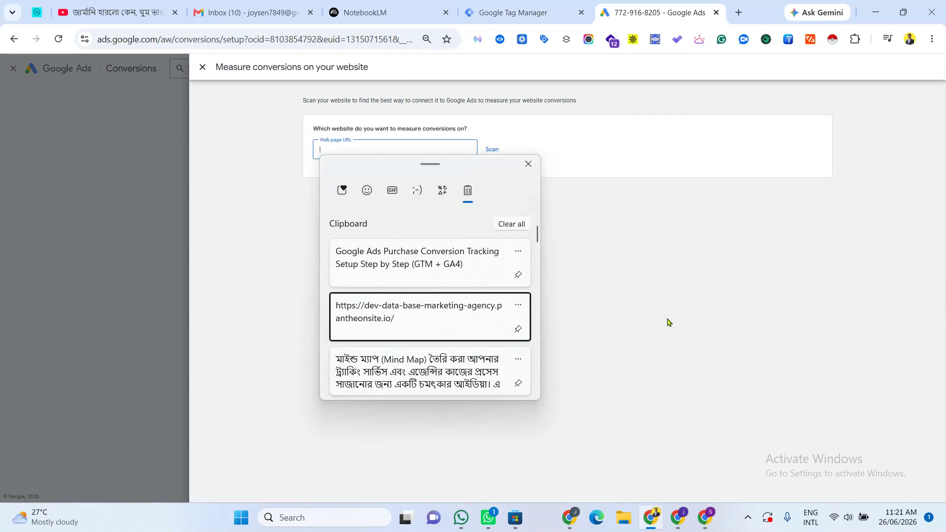
key(Return)
click(492, 151)
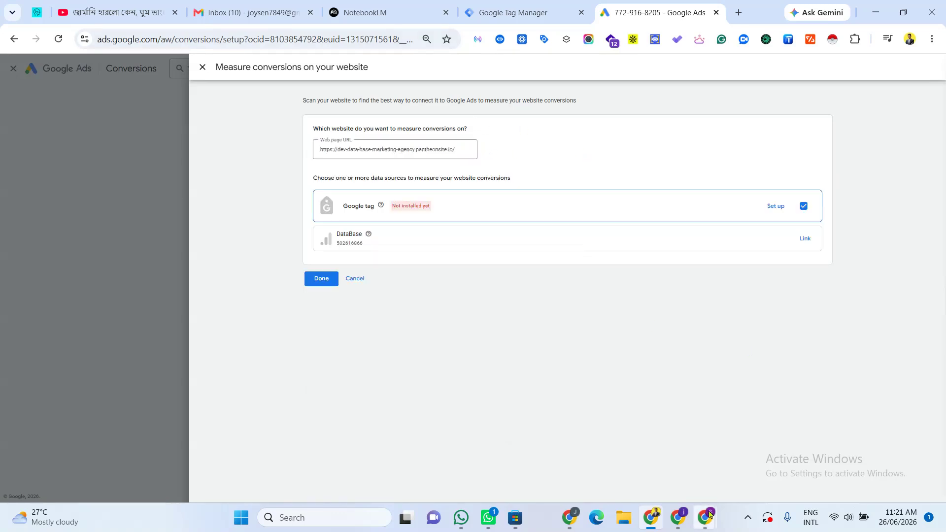
Step: Open the Google tag setup, then close it and the website data source panel to return to data sources
click(780, 208)
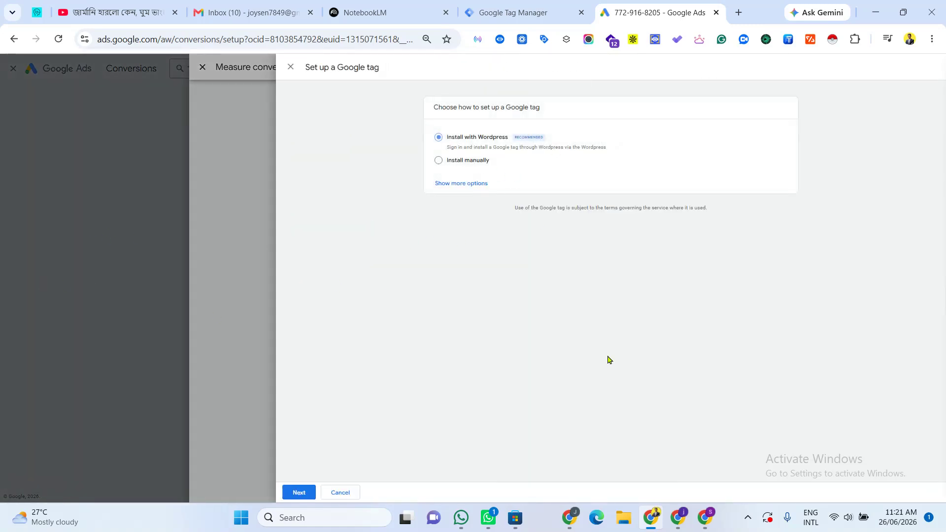
click(213, 427)
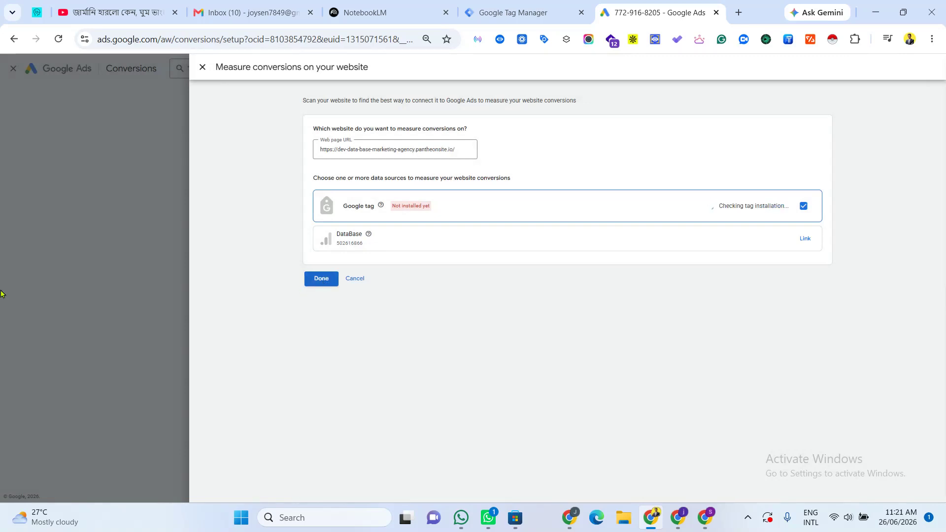
click(1, 294)
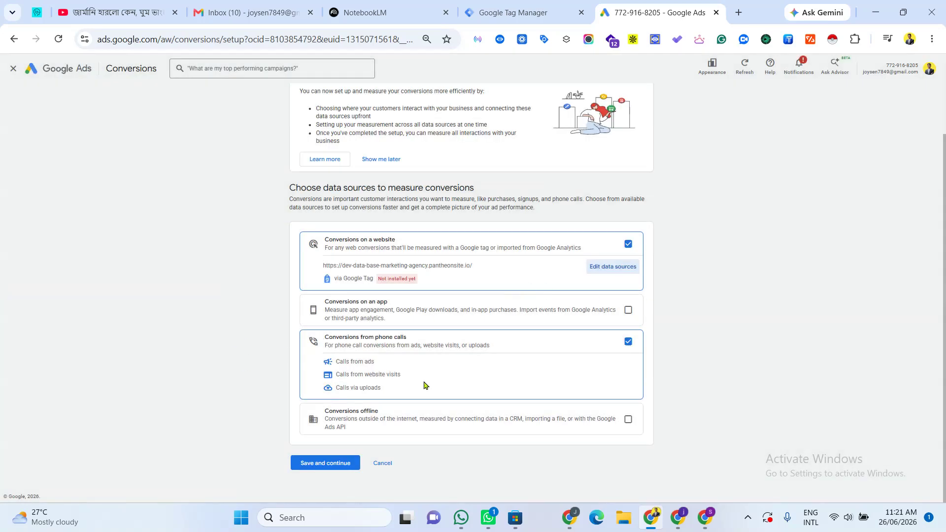
Step: Keep website and phone call conversions as data sources and save and continue
click(628, 342)
click(628, 342)
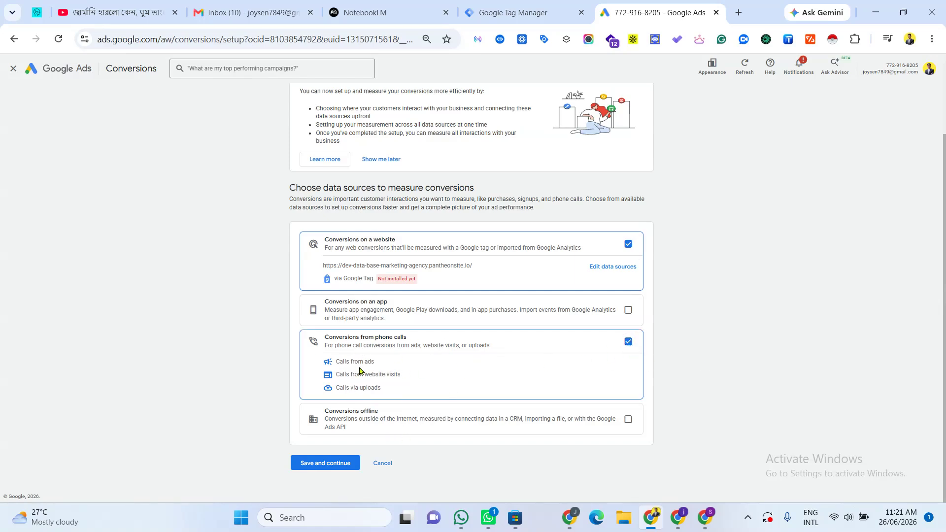
click(628, 341)
click(346, 340)
click(323, 463)
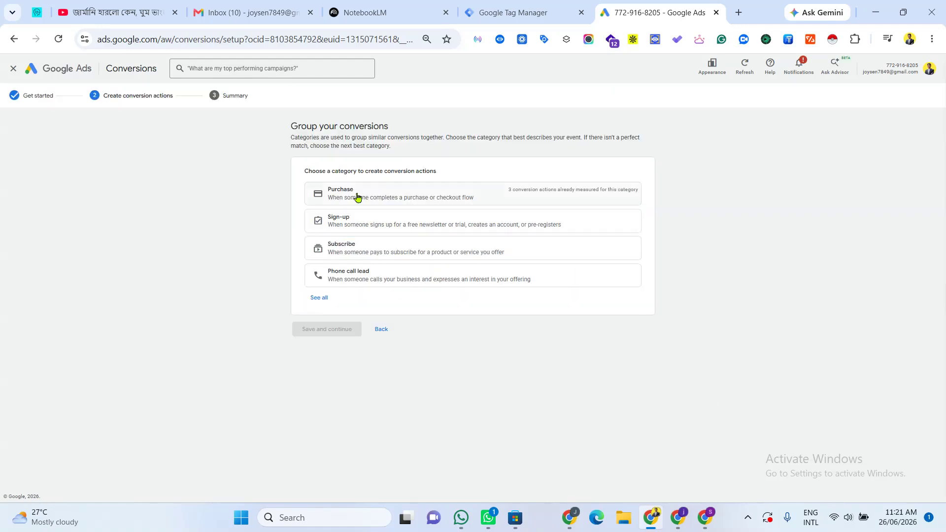
Step: Choose the Purchase category and create a conversion using the website's Untitled tag as data source
click(358, 197)
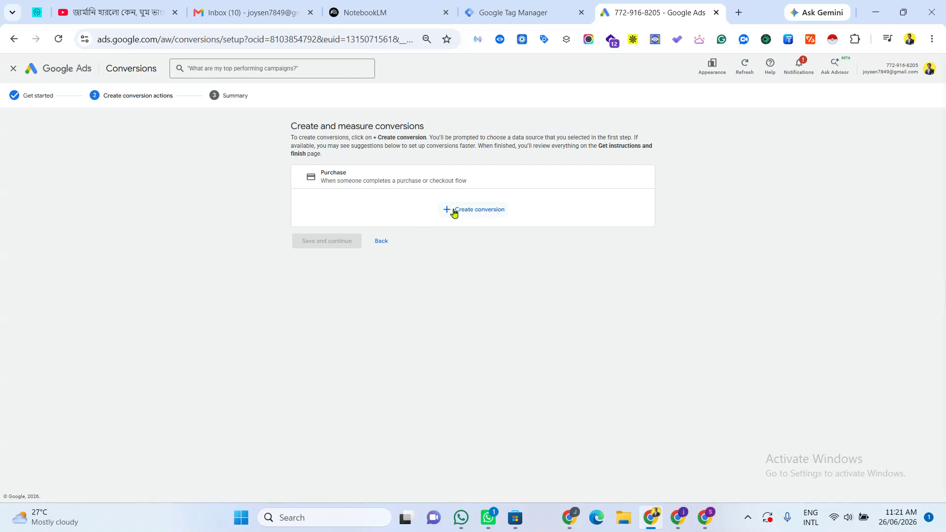
click(454, 211)
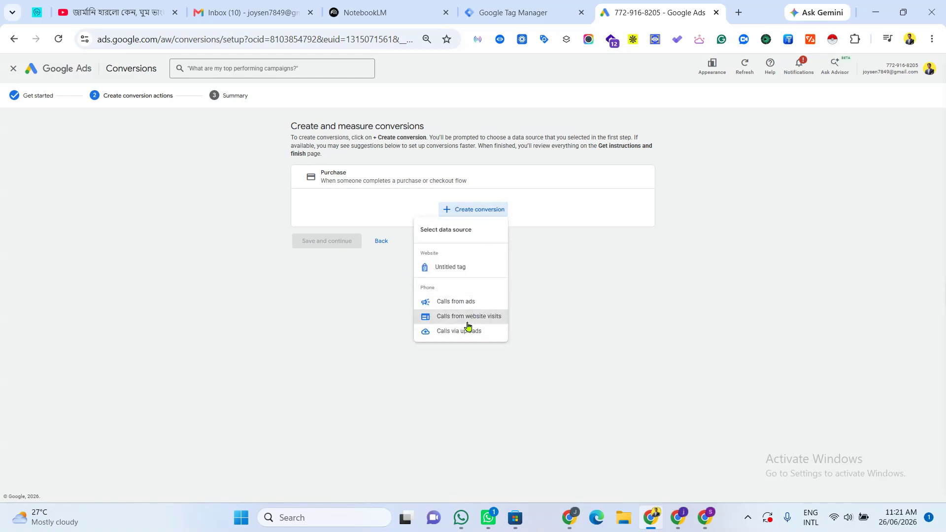
click(448, 267)
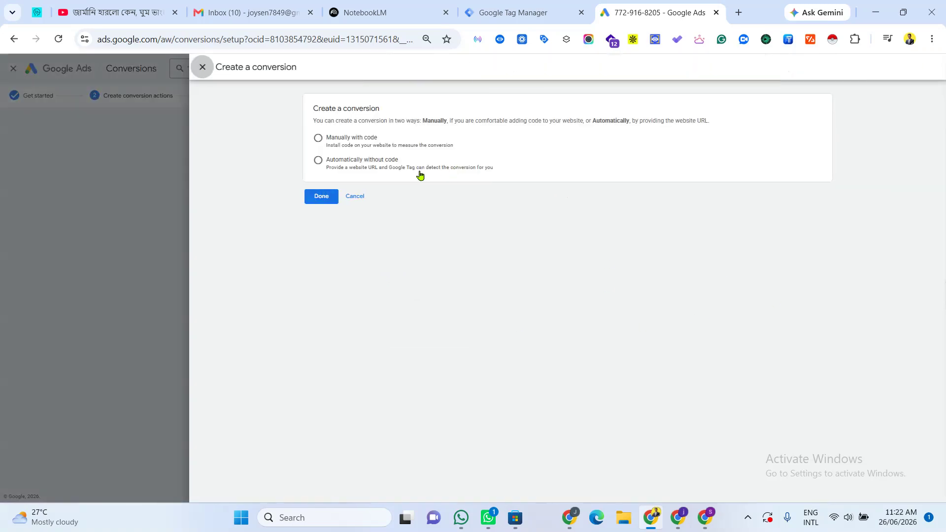
Step: Choose to create the conversion manually with code and expand the conversion settings
click(318, 139)
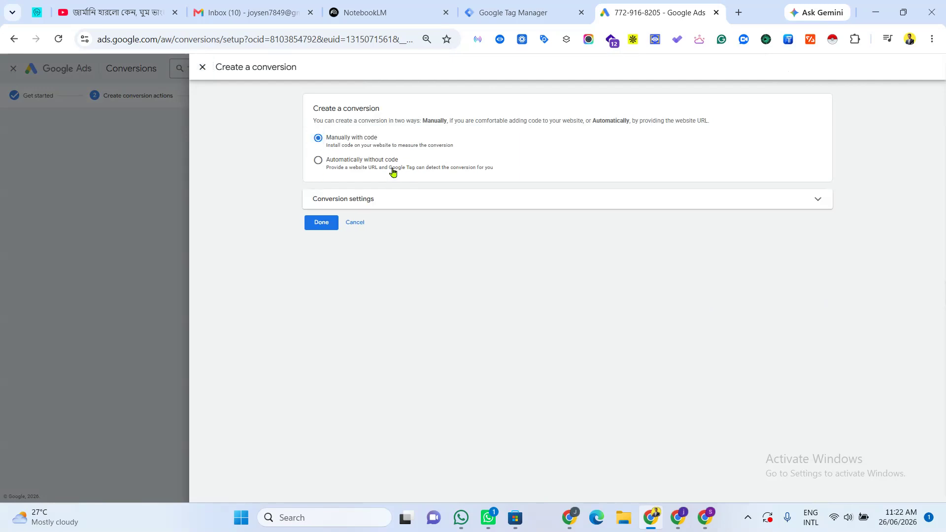
click(318, 161)
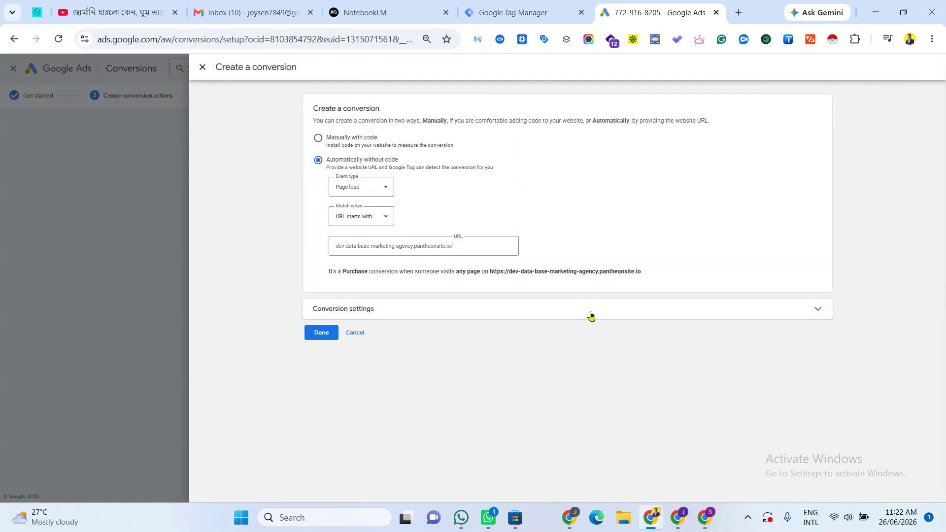
click(318, 138)
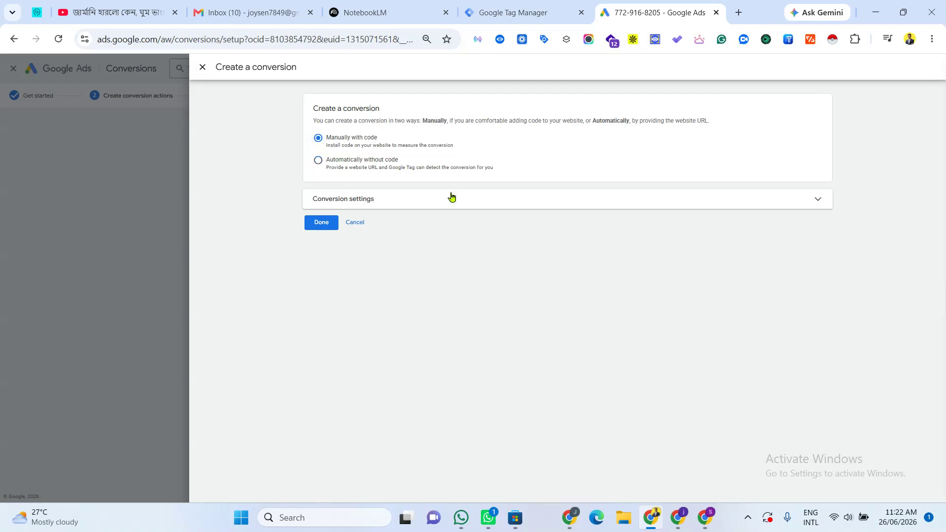
click(533, 211)
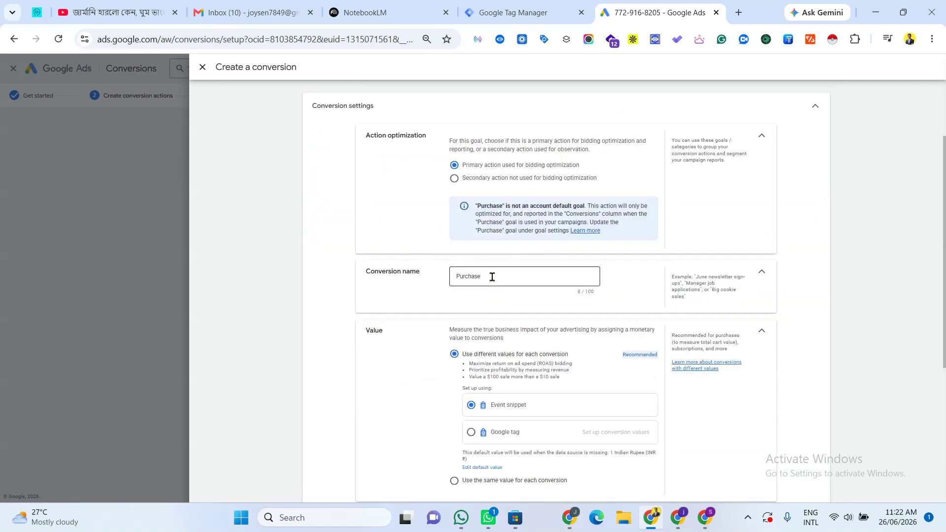
Step: Set the conversion's different values to be set up using the Google tag
double_click(472, 276)
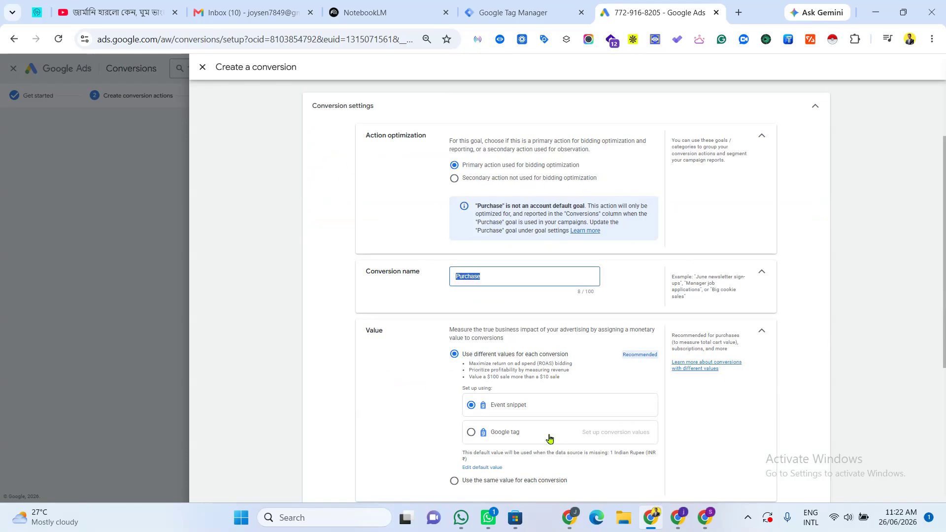
scroll(567, 374, down, 5)
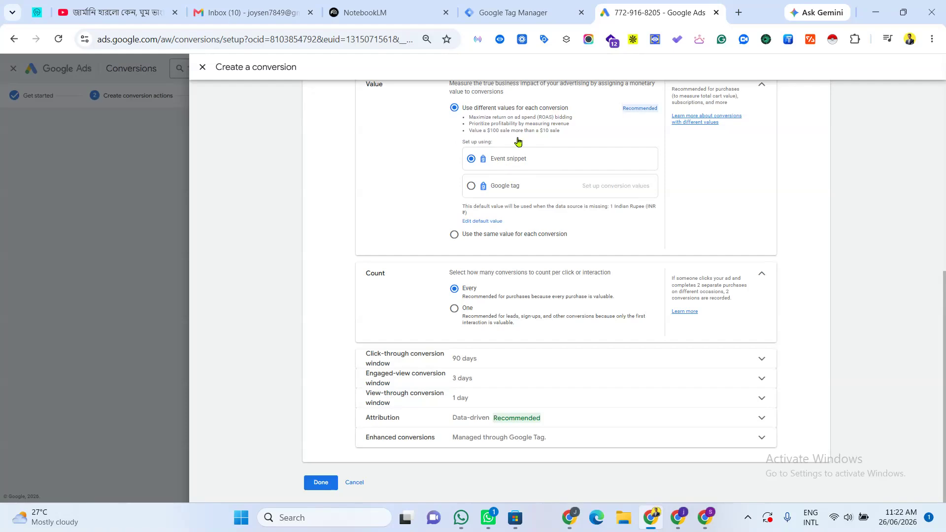
click(472, 186)
Step: Turn off enhanced conversions for this conversion action and confirm the conversion
click(761, 443)
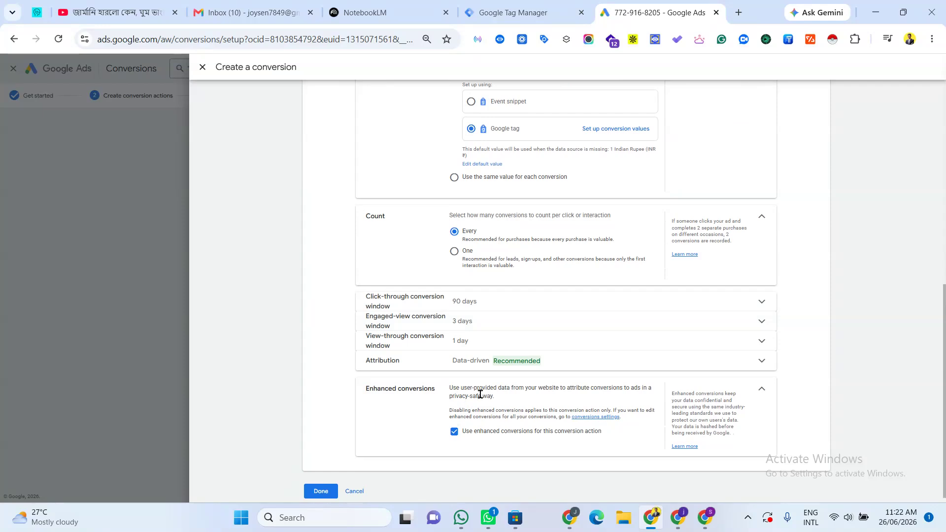
click(454, 432)
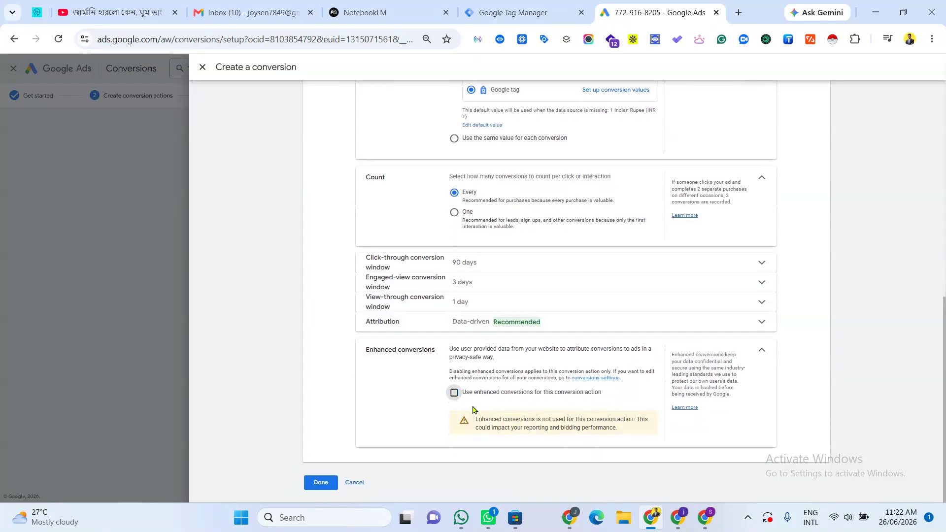
click(761, 350)
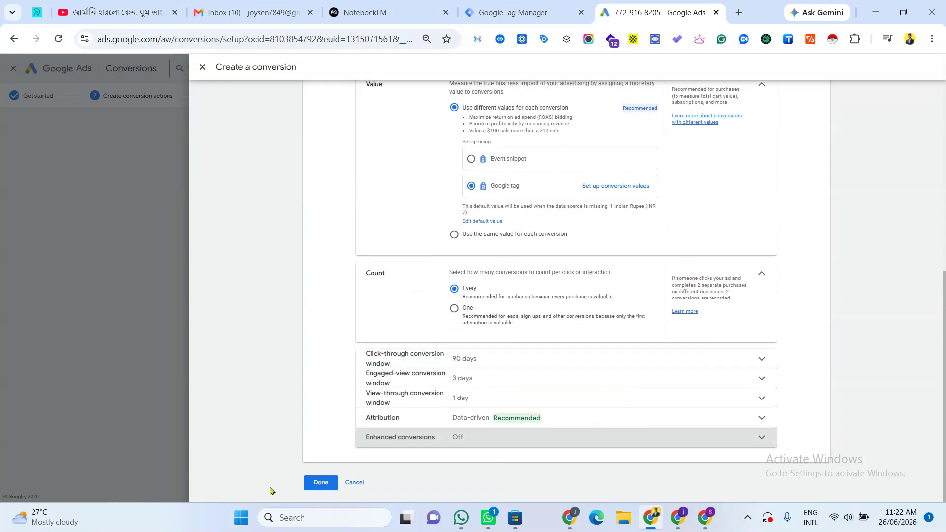
click(320, 482)
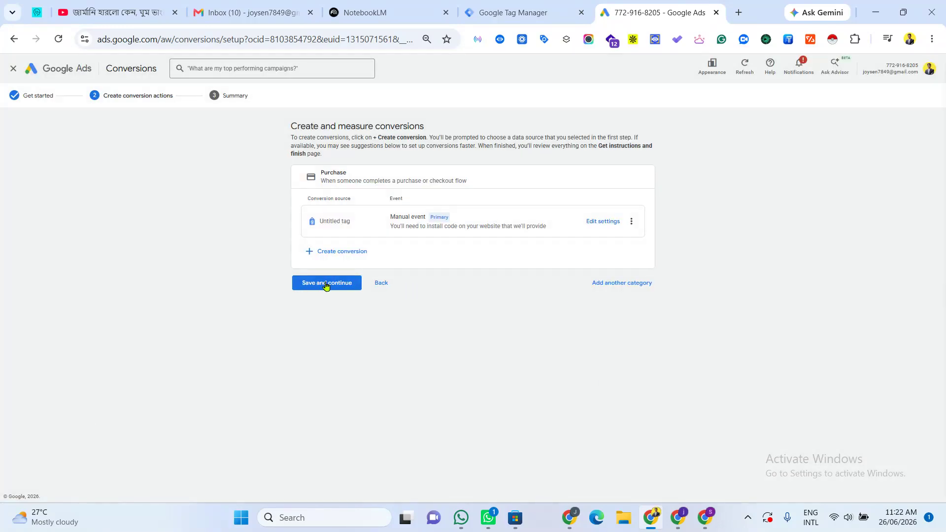
Step: Save and continue, open the Google Tag Manager installation instructions, and select the conversion label and ID
click(334, 284)
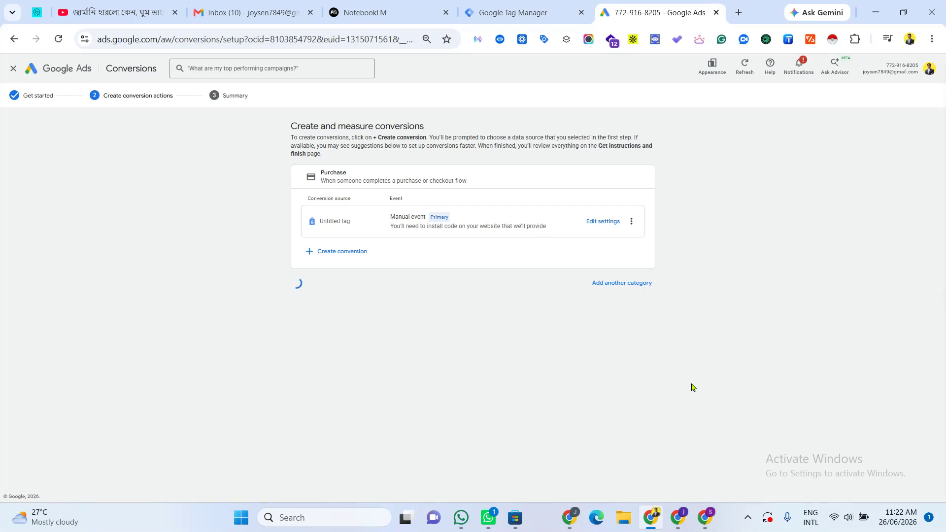
scroll(458, 290, down, 3)
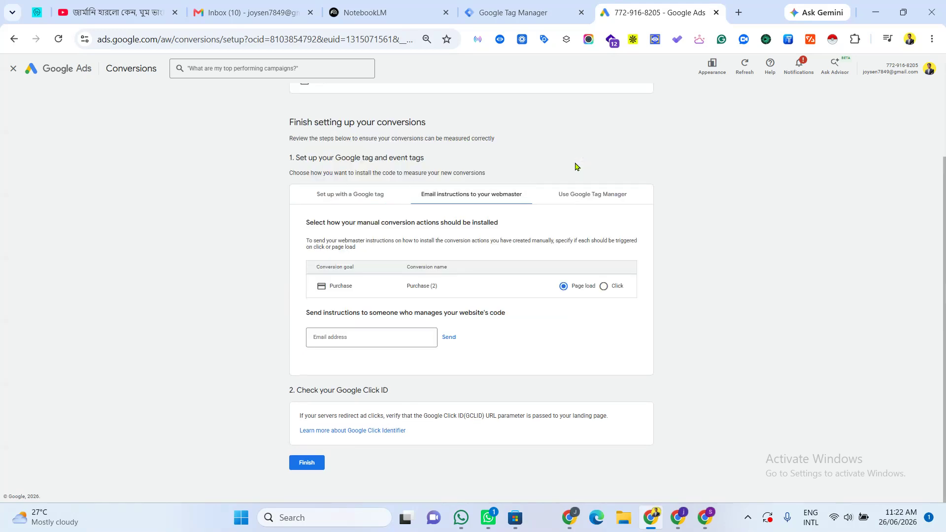
click(598, 197)
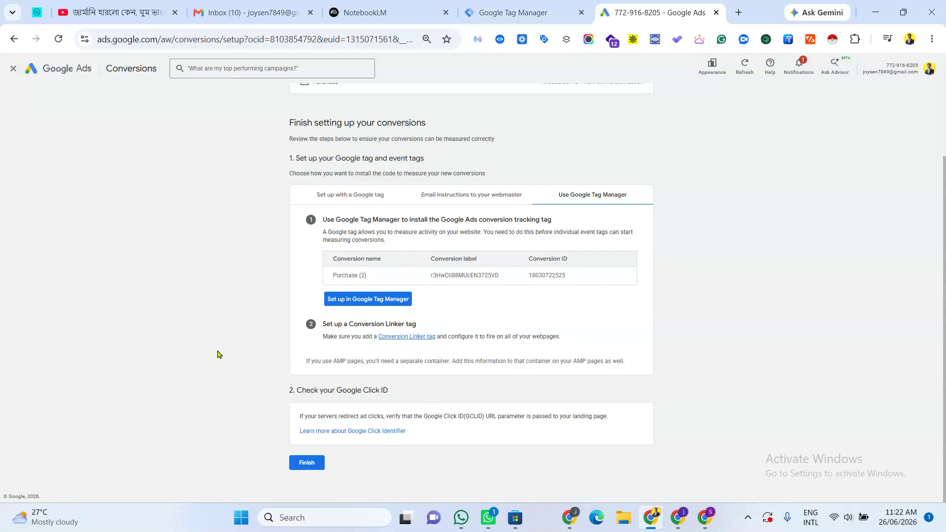
drag(425, 264, 606, 282)
click(879, 308)
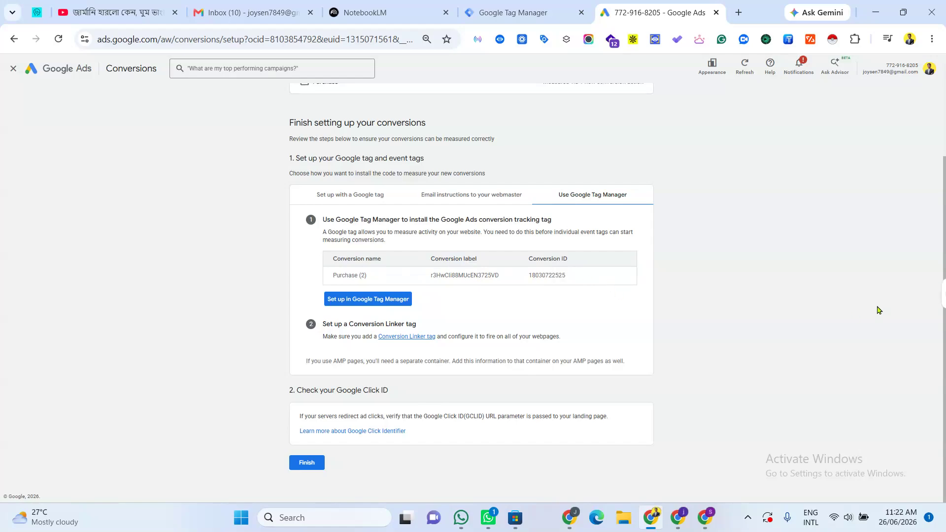
Step: Create a new tag in Tag Manager with the Google Ads Conversion Tracking tag type
click(531, 8)
click(731, 130)
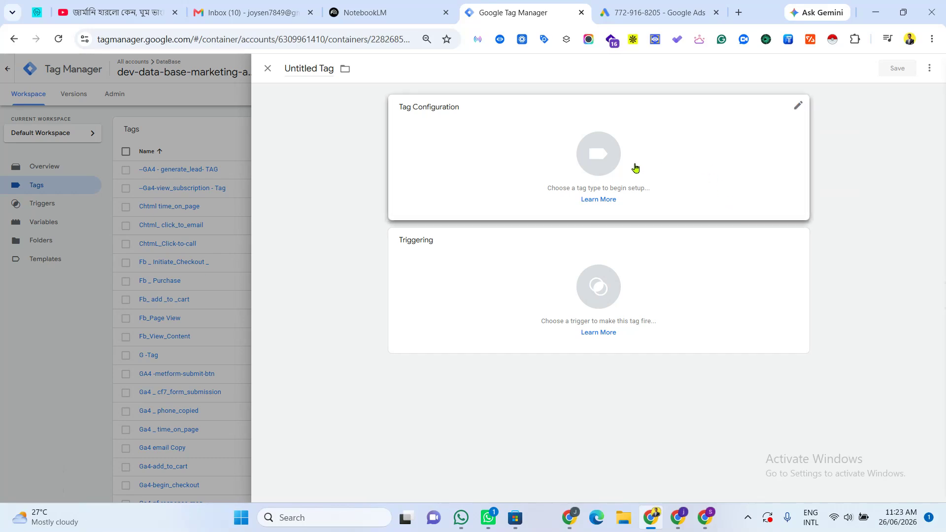
click(635, 168)
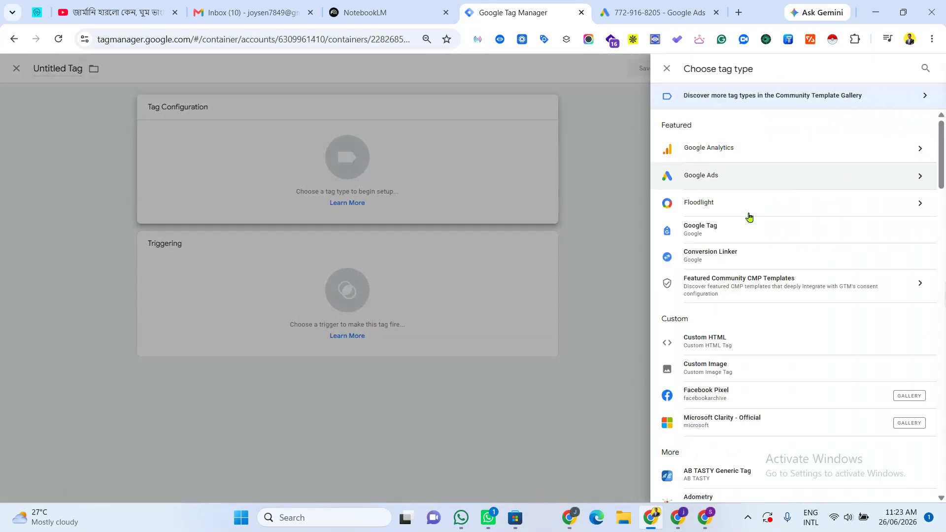
click(827, 179)
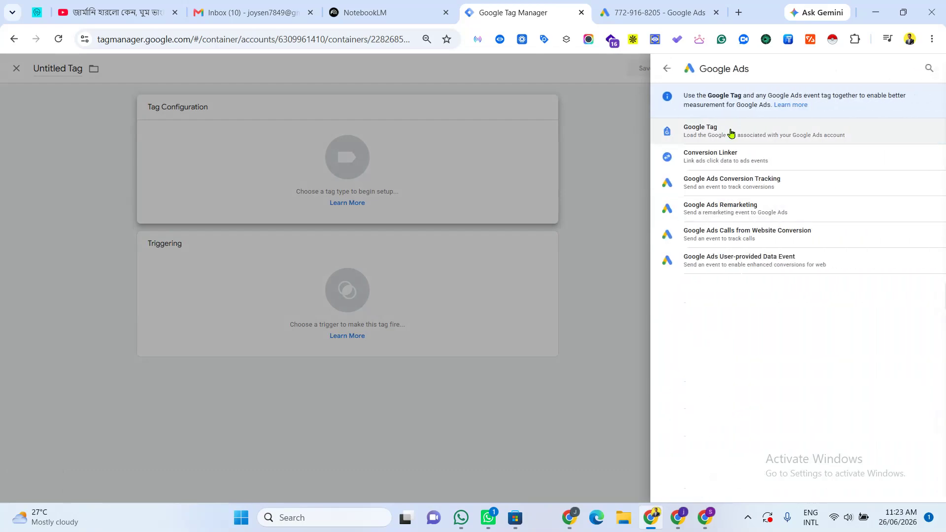
click(479, 286)
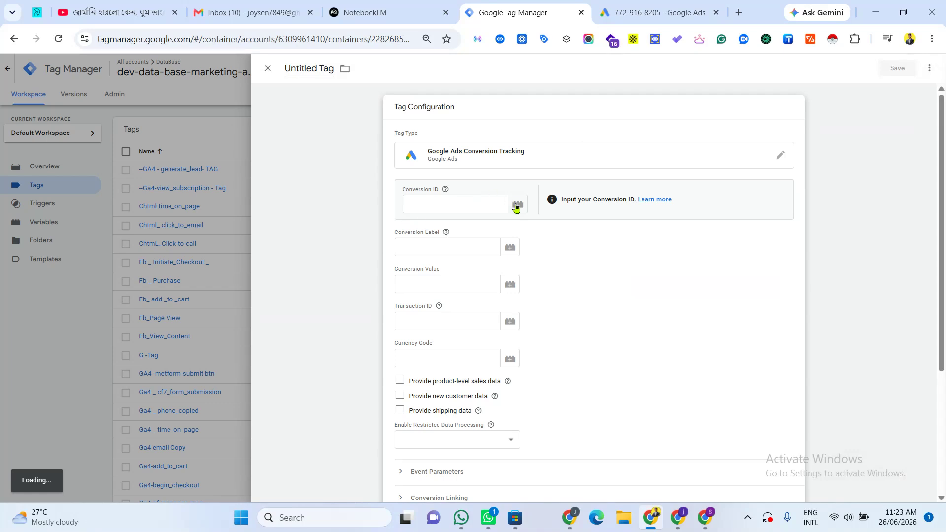
Step: Start a new variable for the Conversion ID field and copy the conversion ID from the Google Ads setup page
click(777, 233)
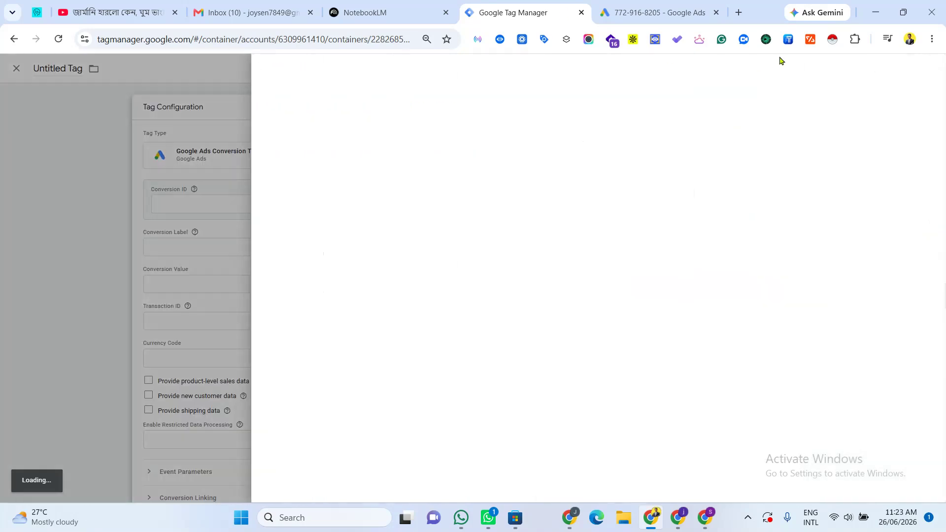
click(905, 96)
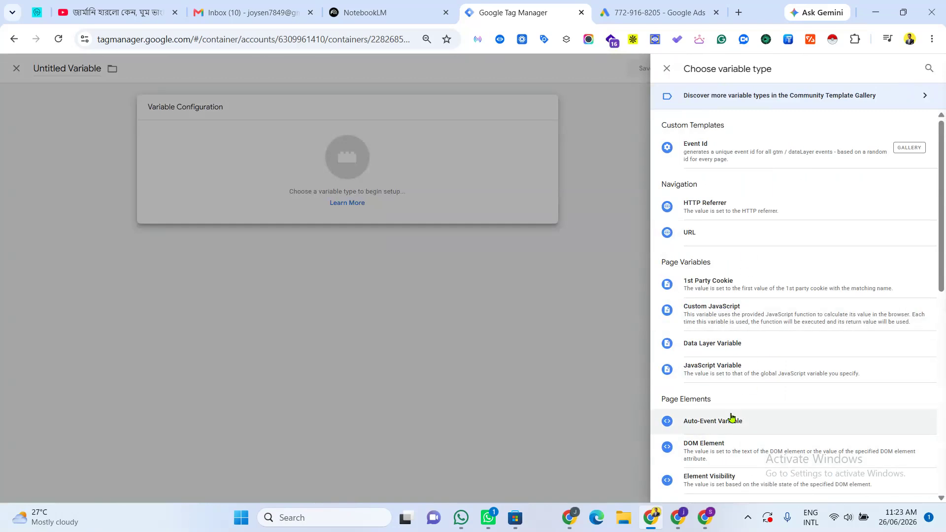
scroll(732, 422, down, 5)
click(412, 191)
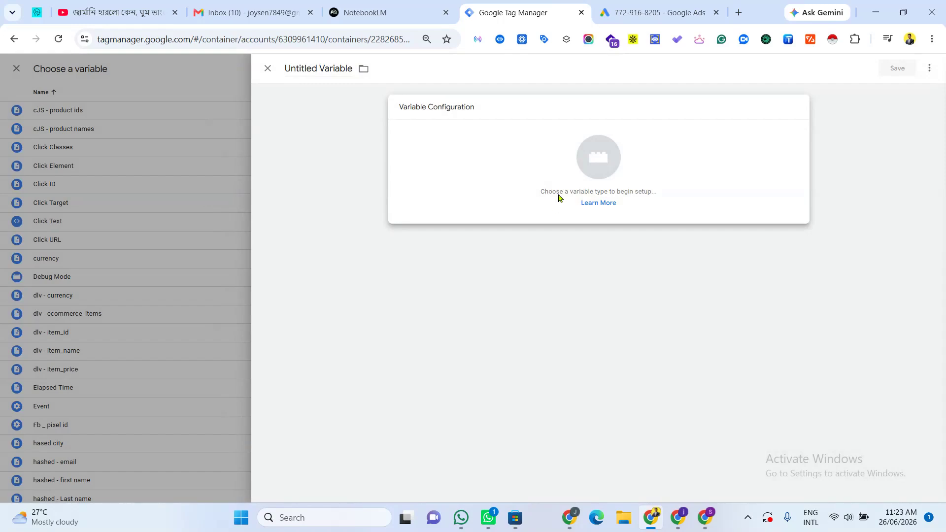
key(ctrl+Tab)
double_click(546, 273)
right_click(544, 218)
click(566, 231)
key(ctrl+shift+Tab)
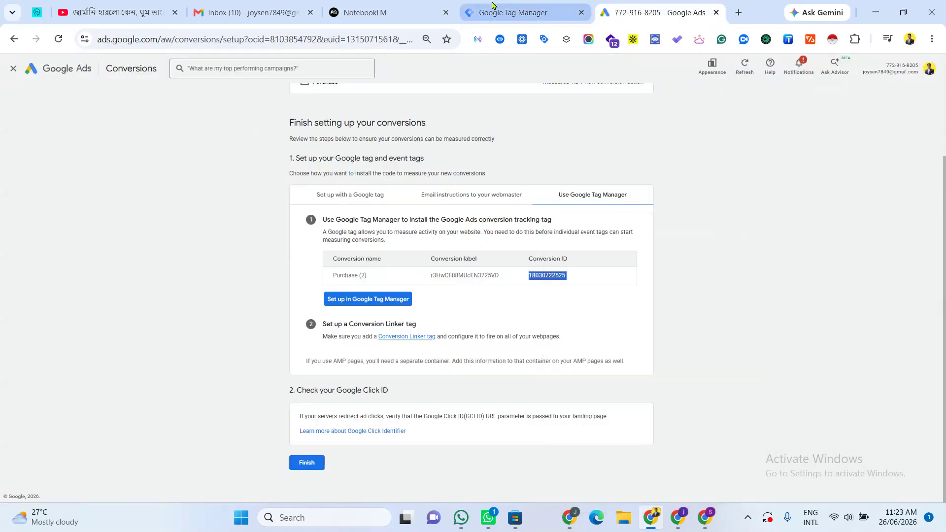
click(716, 194)
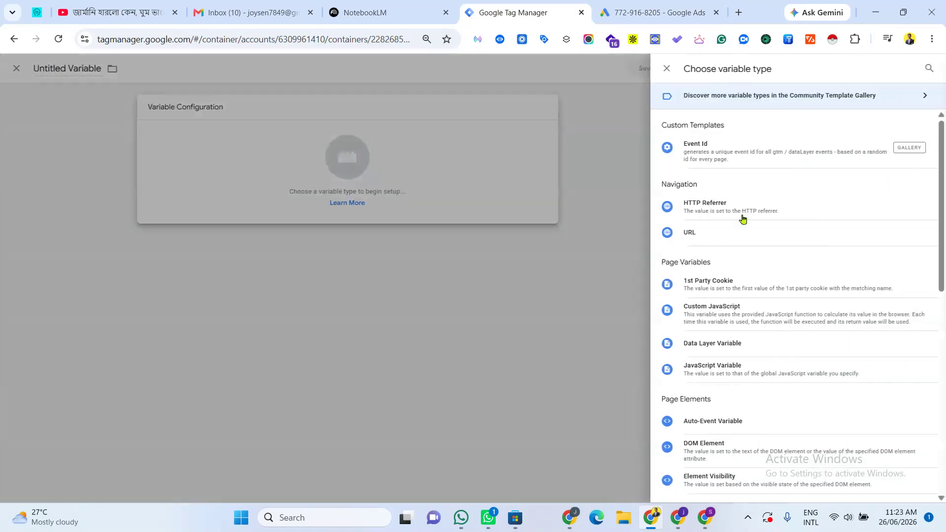
scroll(733, 439, down, 5)
scroll(759, 207, up, 5)
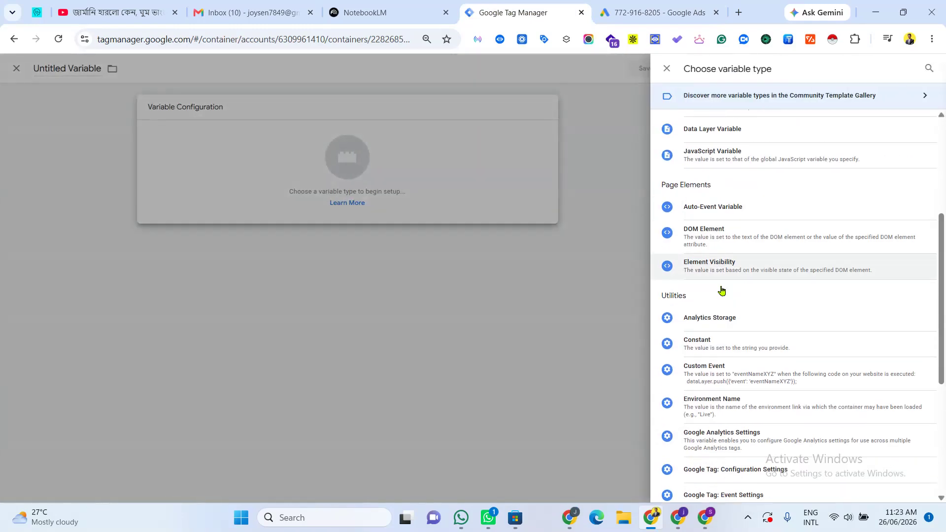
click(610, 194)
click(450, 199)
right_click(450, 199)
click(542, 249)
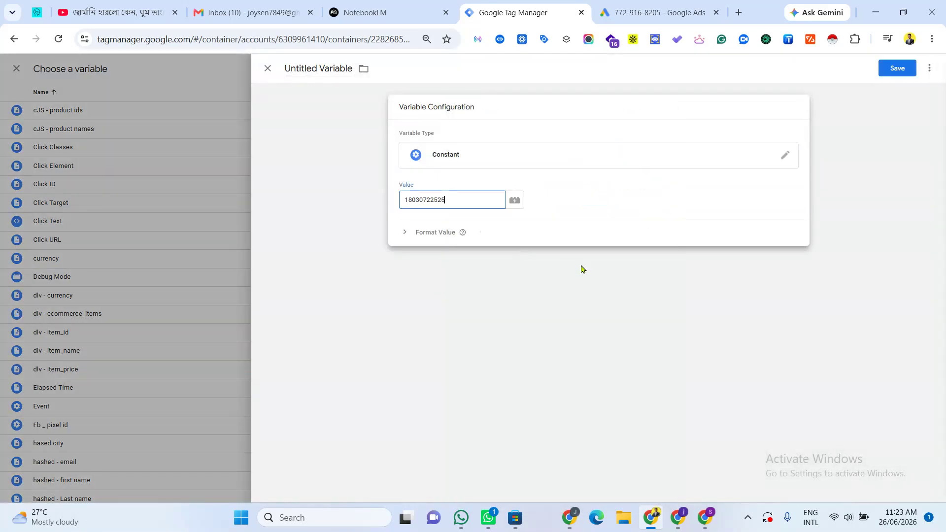
triple_click(319, 69)
text(Convers)
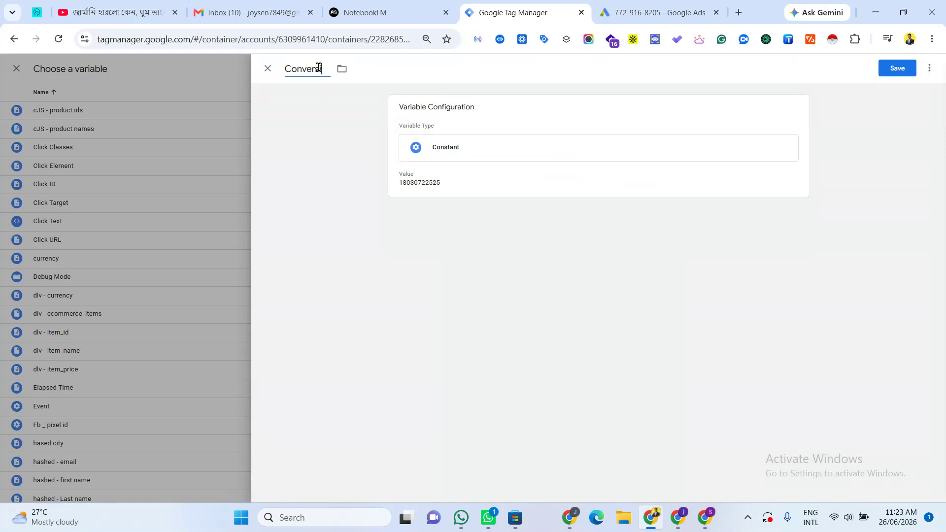
text(ion Id)
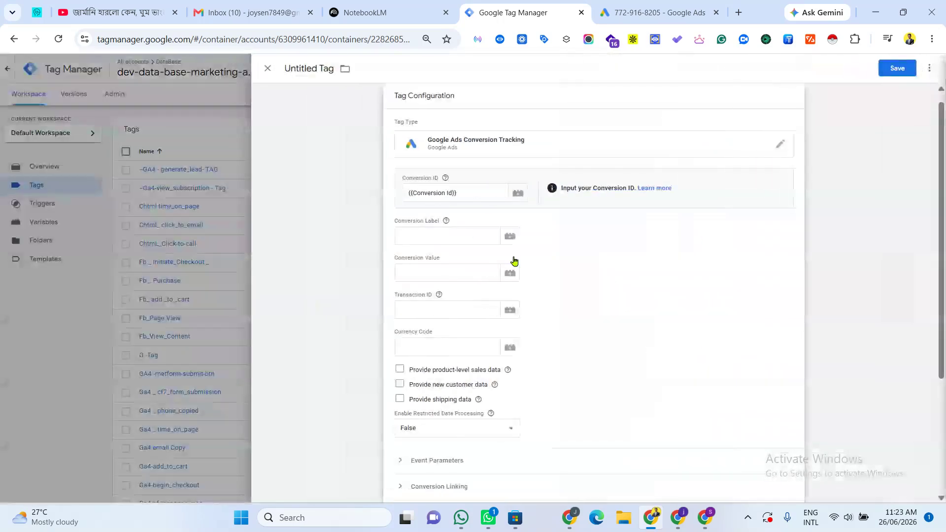
click(424, 235)
click(513, 239)
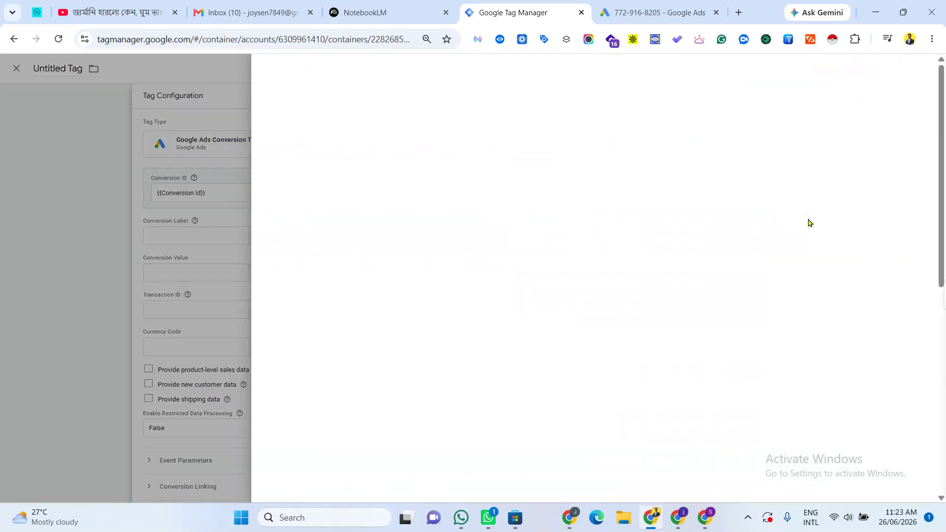
click(141, 243)
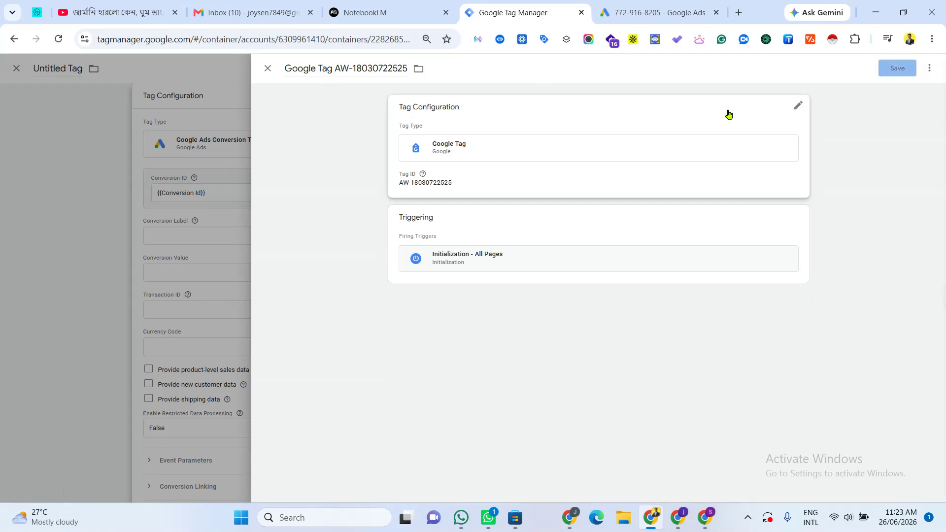
click(30, 267)
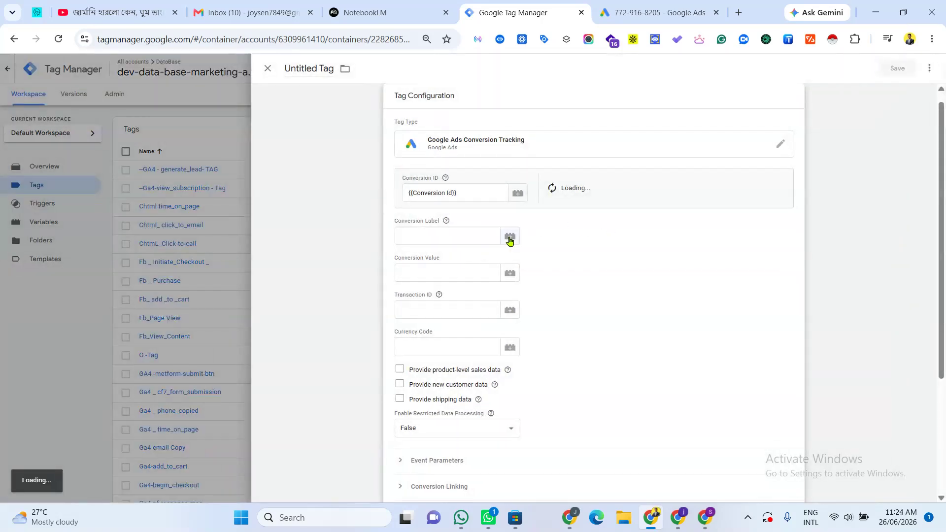
click(510, 238)
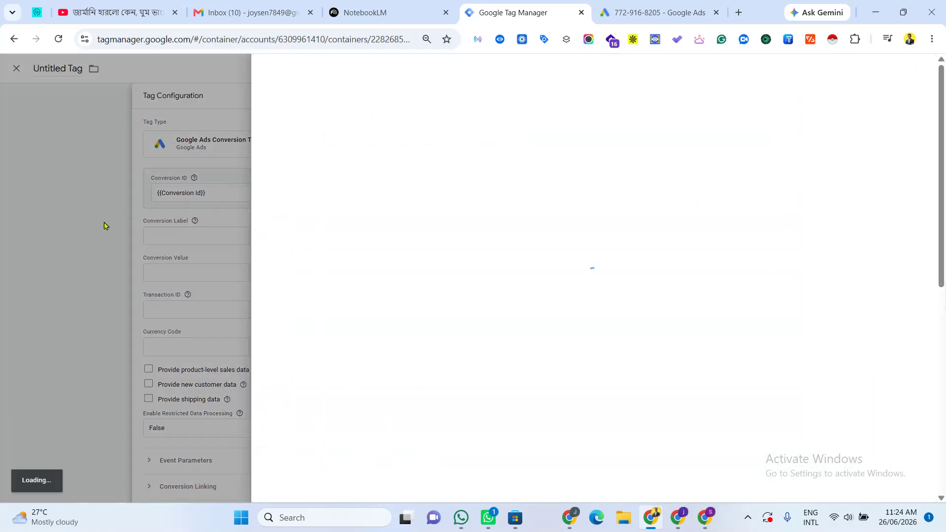
click(94, 222)
Step: Copy the conversion label from Google Ads and paste it into the tag's Conversion Label field
click(655, 12)
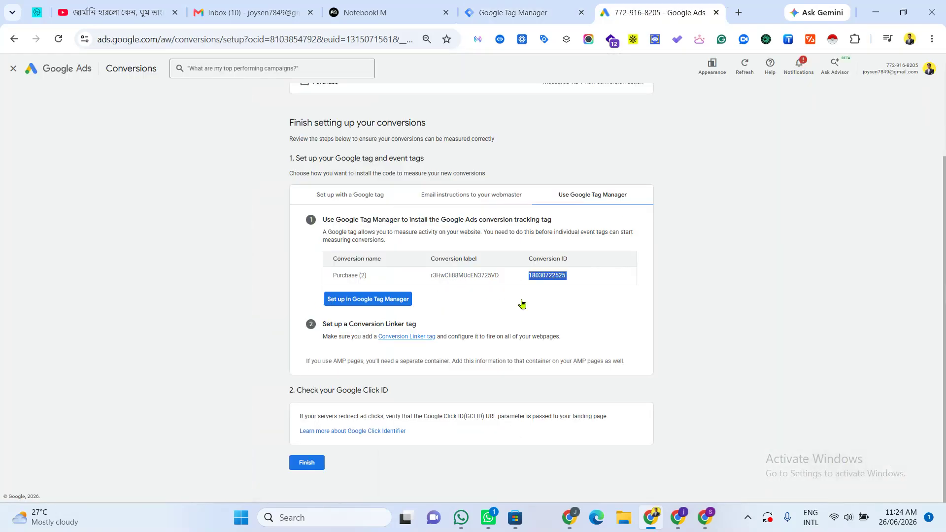
double_click(474, 275)
right_click(474, 276)
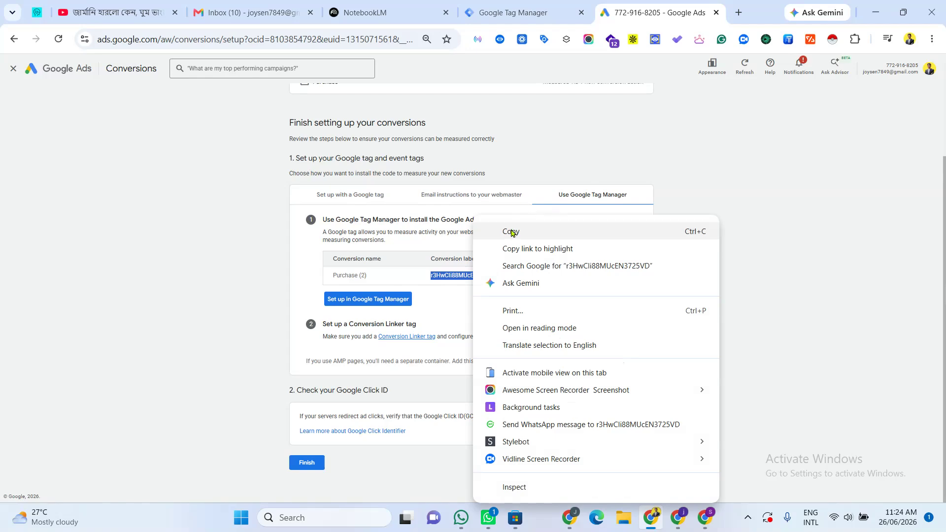
click(493, 232)
click(539, 6)
right_click(428, 242)
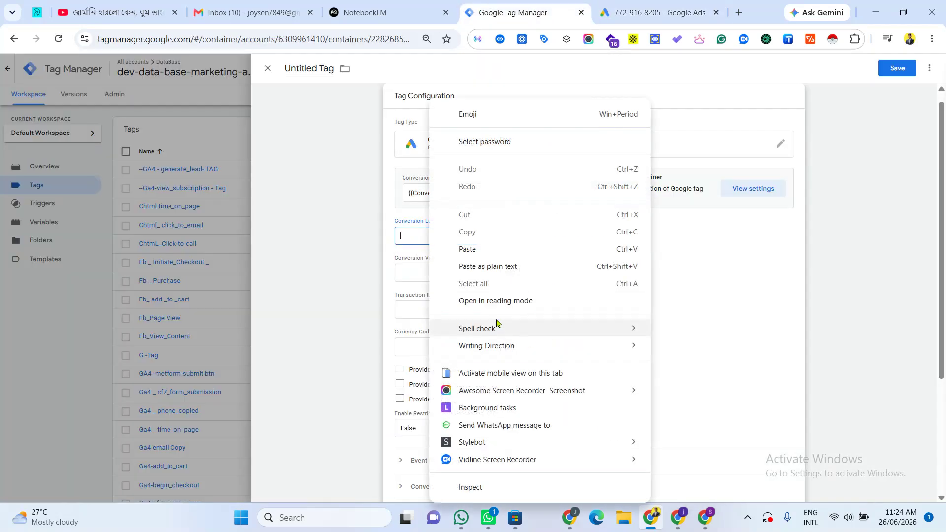
click(483, 249)
Step: Browse the variable list available for the Conversion Value field
click(498, 281)
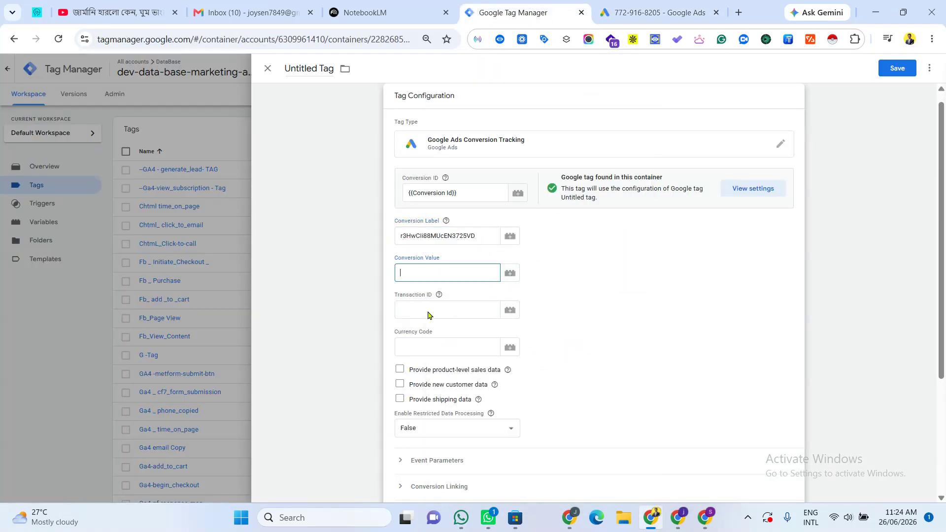
click(496, 305)
click(510, 273)
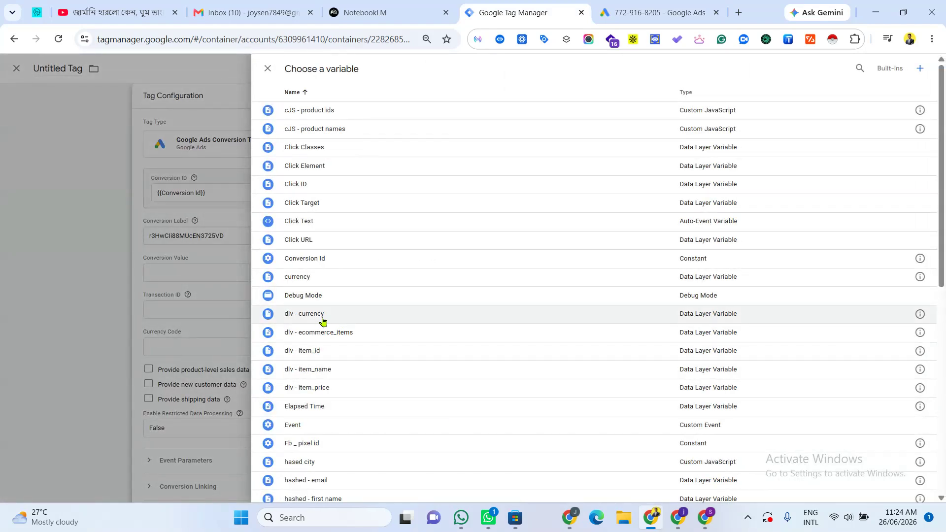
scroll(403, 434, down, 5)
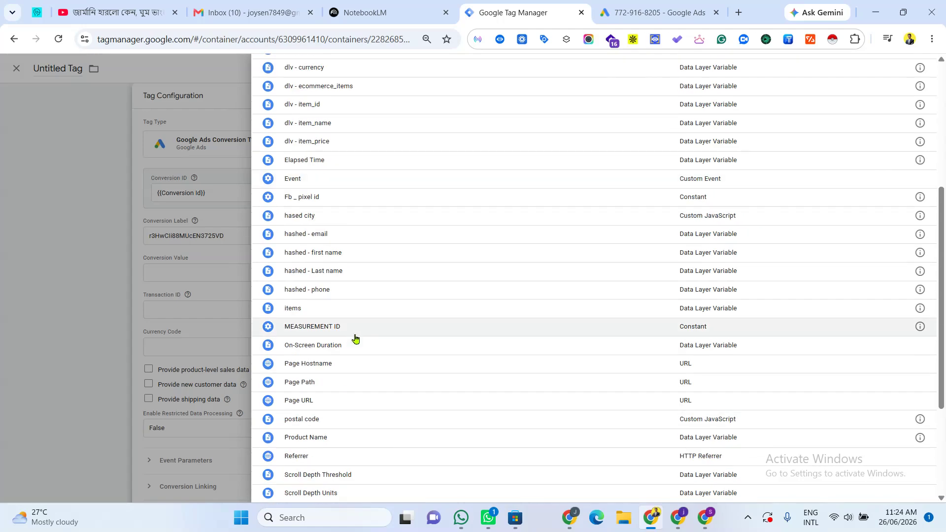
scroll(340, 435, up, 5)
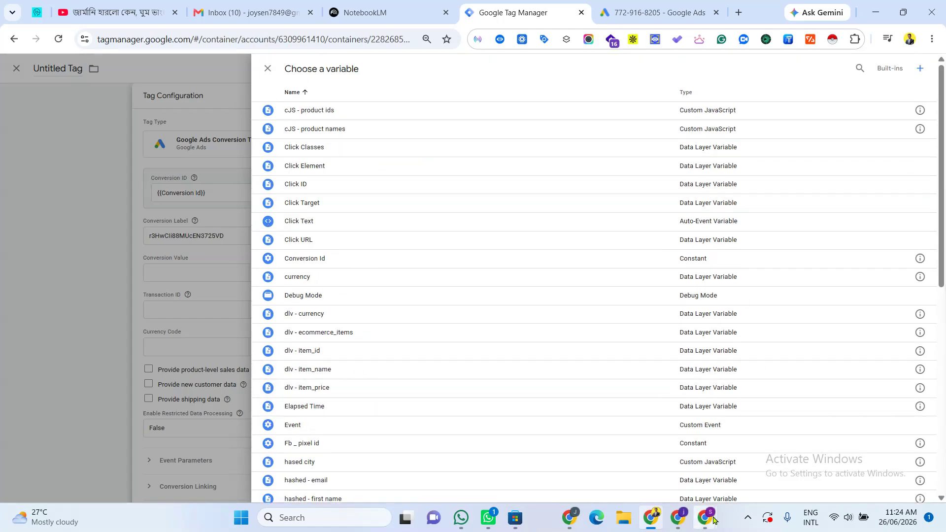
mouse_move(705, 517)
click(654, 469)
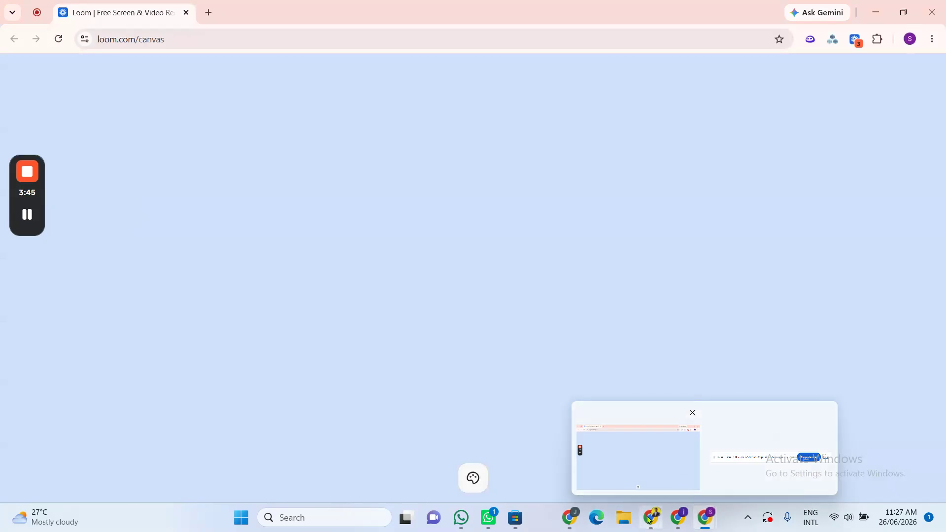
click(651, 519)
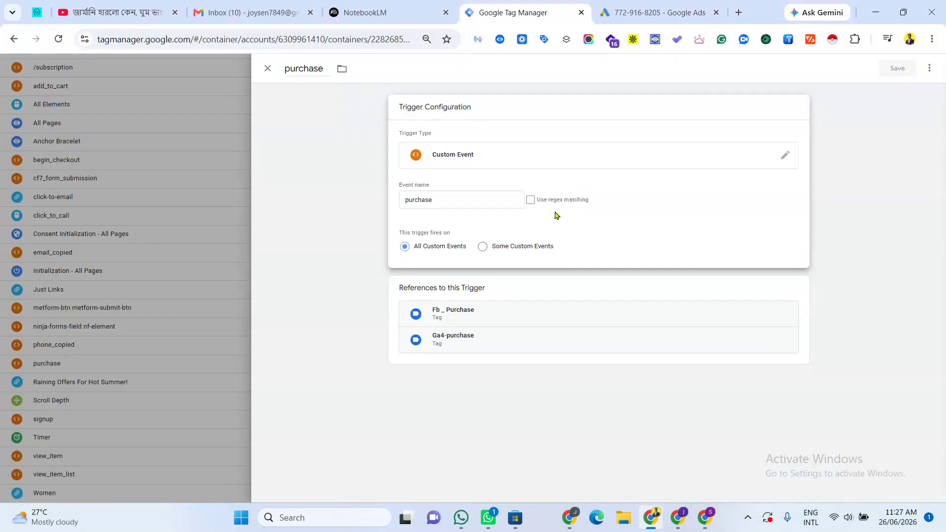
click(139, 315)
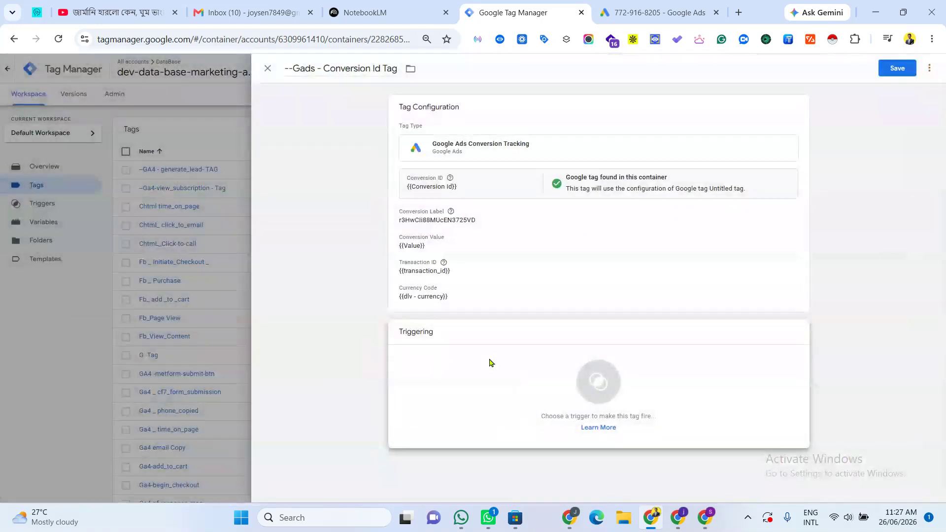
Step: Set the purchase custom event as the tag's firing trigger and save the tag
click(643, 400)
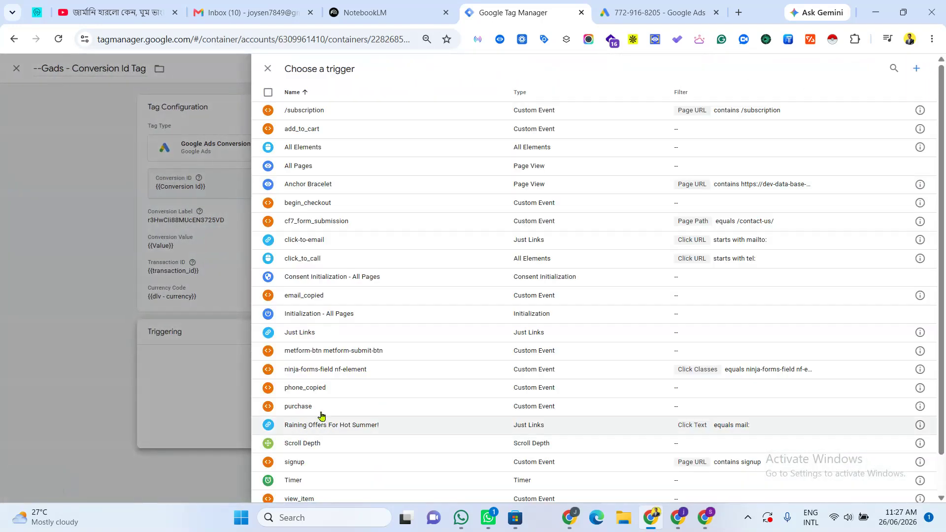
click(919, 388)
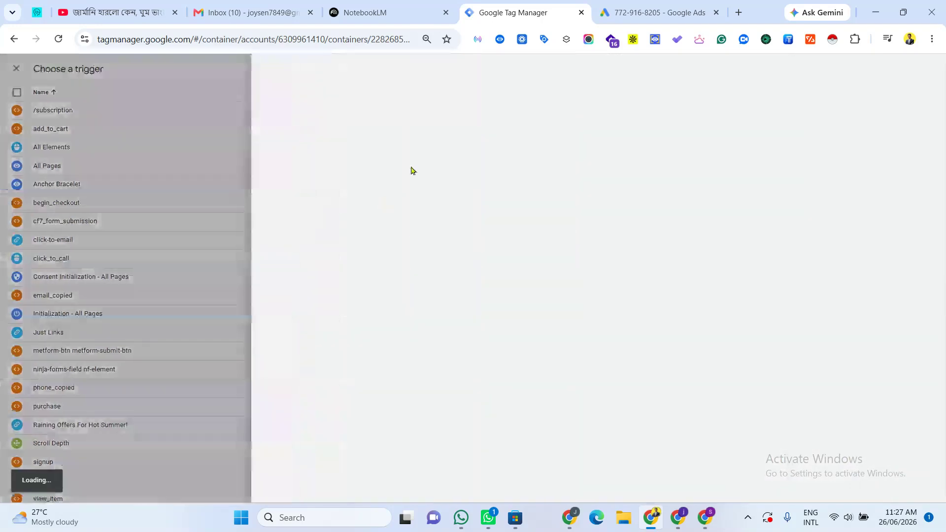
click(161, 353)
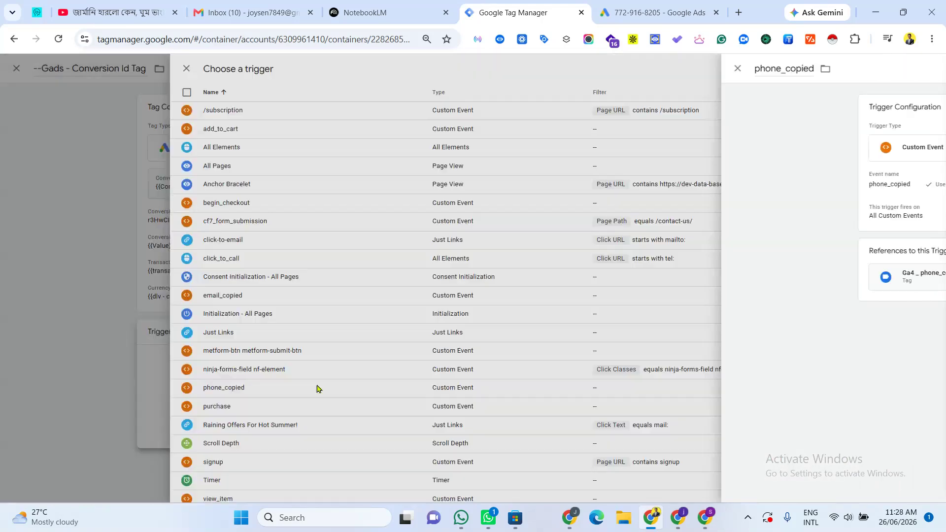
click(920, 406)
click(303, 414)
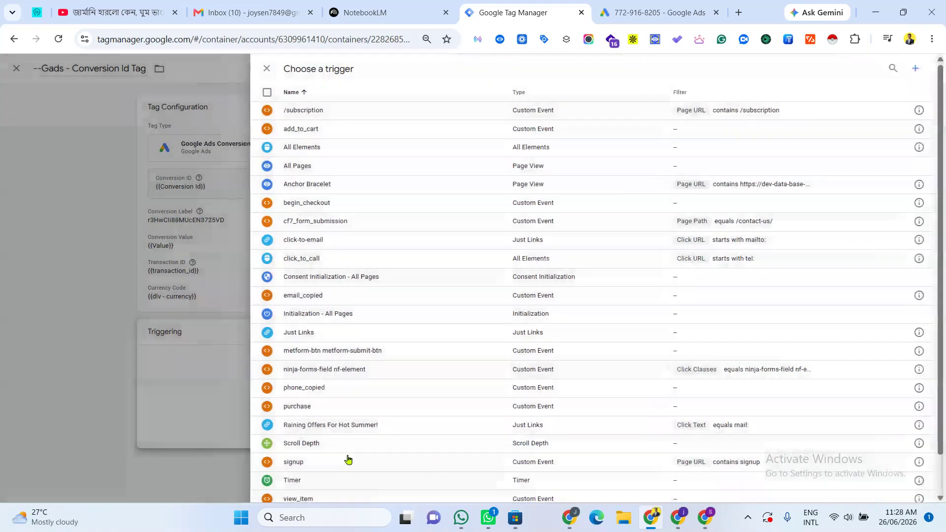
click(304, 412)
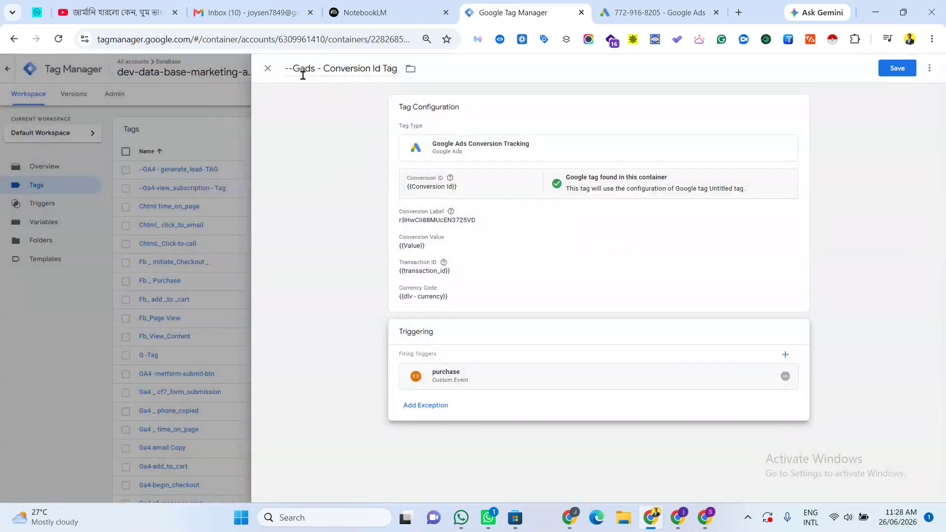
click(897, 68)
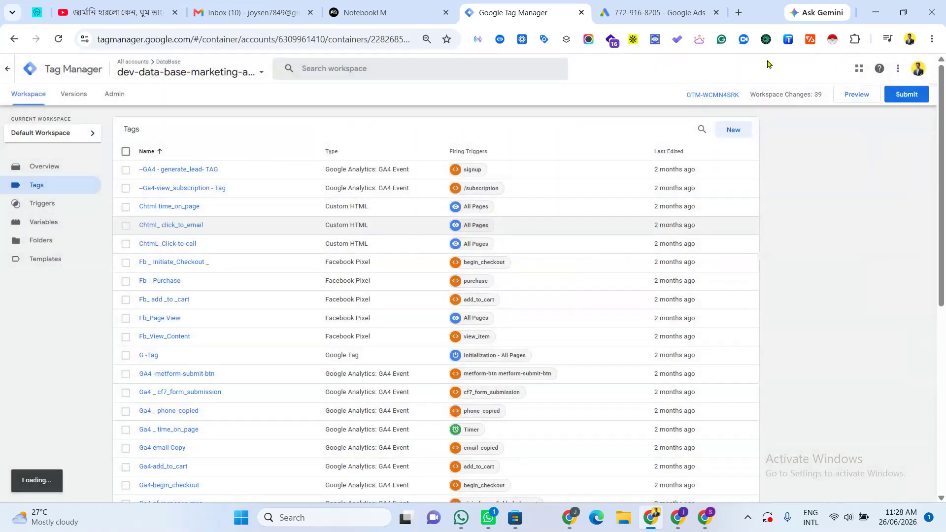
Step: Submit the workspace changes and publish them as a new container version
click(905, 93)
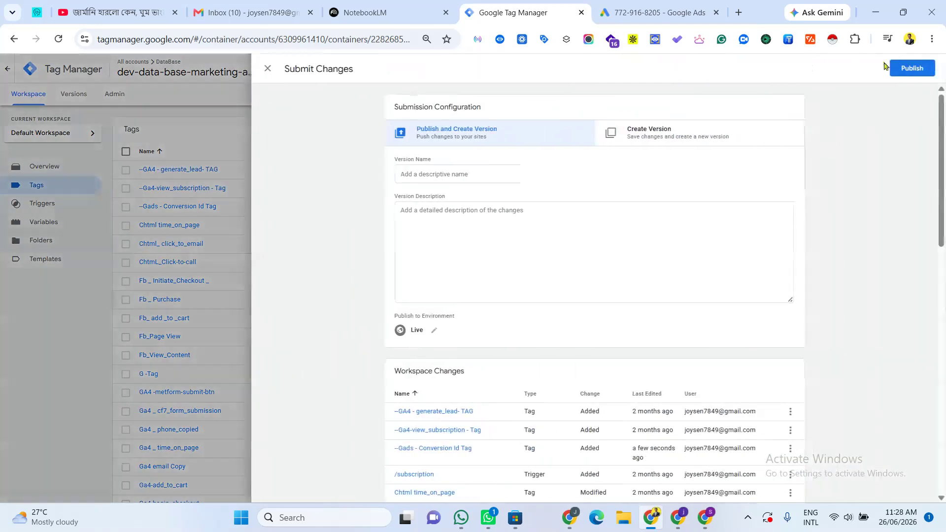
click(921, 68)
click(603, 340)
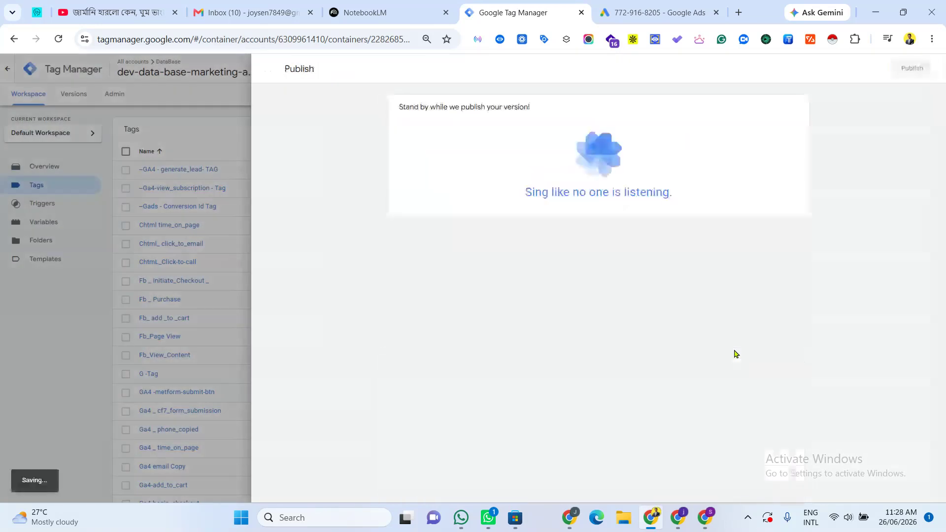
Step: Return to Google Ads and finish the conversion setup
key(ctrl+Tab)
click(310, 464)
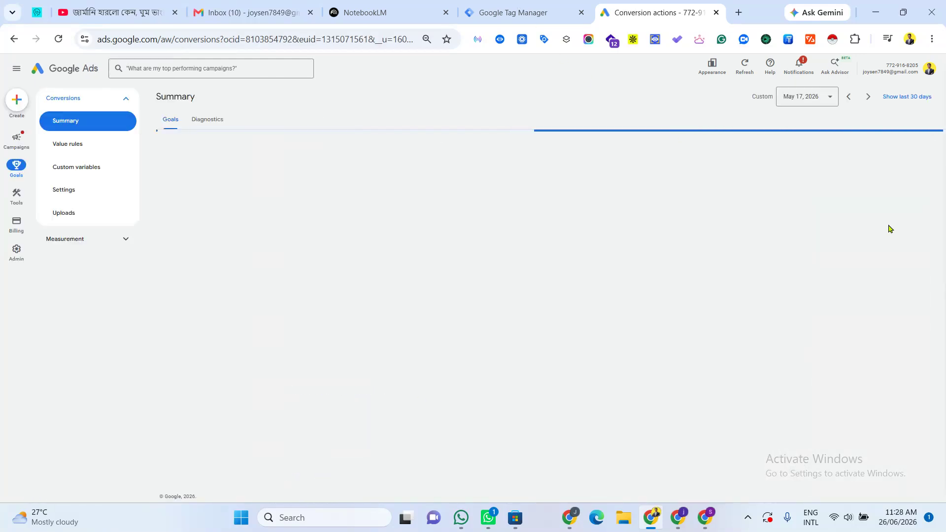
Step: Open the store site in Tag Manager Preview mode and scroll through its home page
key(ctrl+shift+Tab)
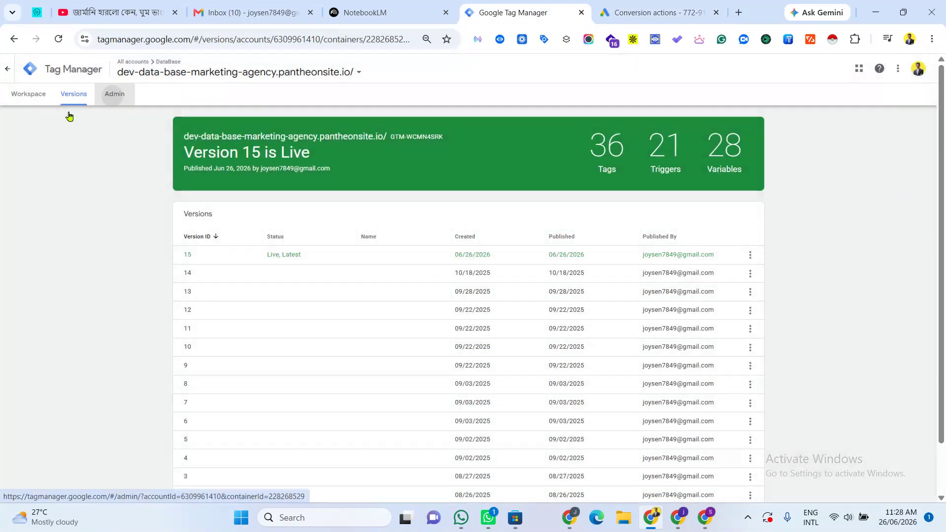
click(28, 93)
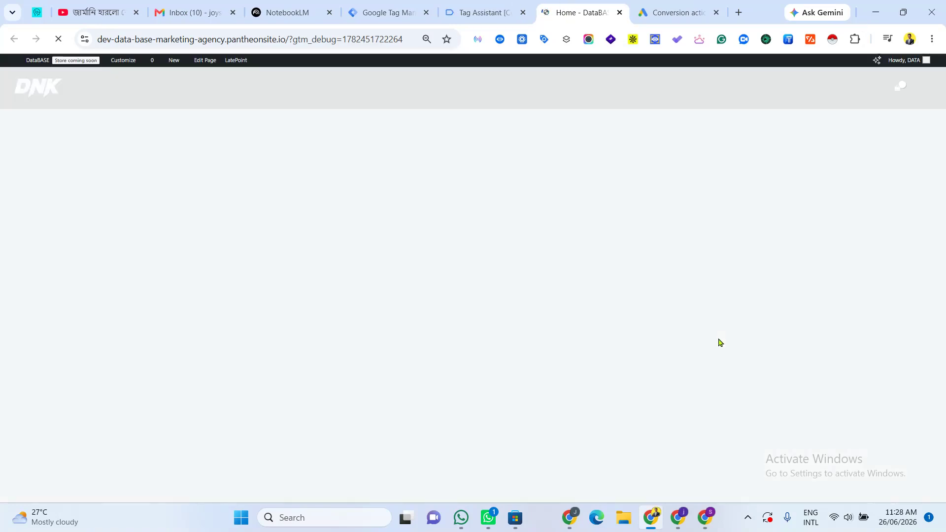
scroll(553, 350, down, 8)
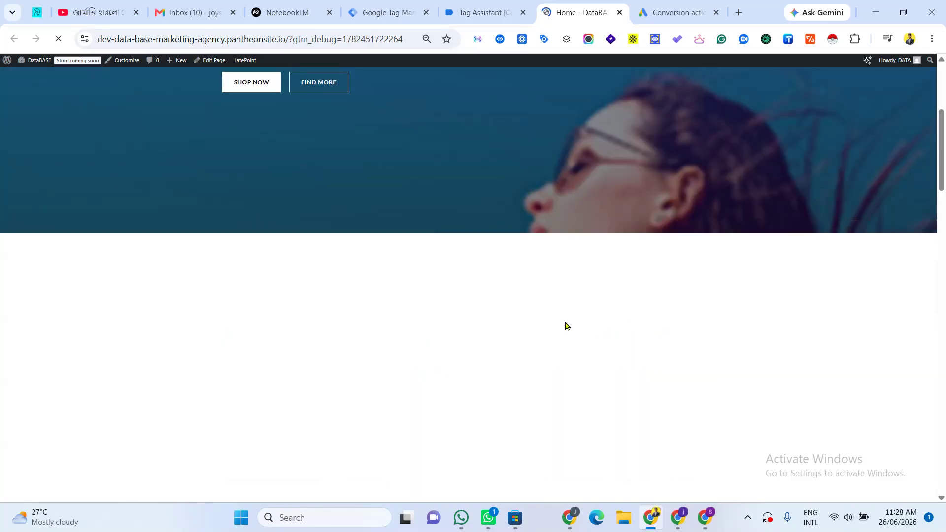
scroll(567, 327, down, 10)
scroll(584, 282, up, 16)
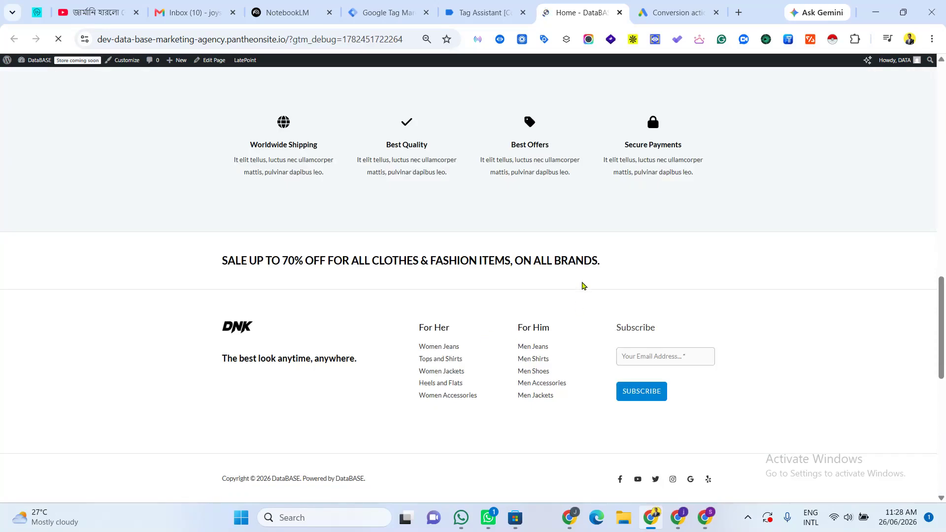
scroll(515, 298, down, 9)
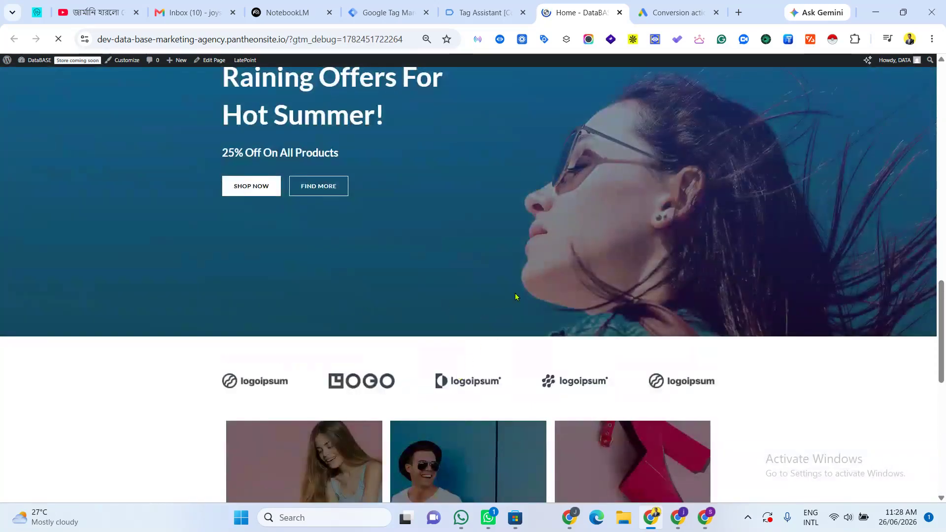
scroll(516, 296, down, 5)
Step: Add the DNK Blue Tshirt to the cart, view the cart and proceed to checkout
click(443, 178)
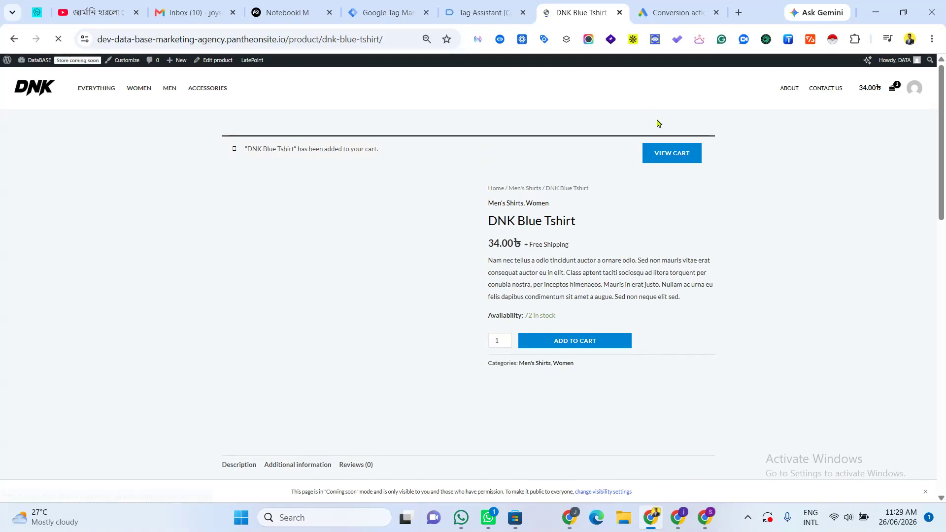
click(673, 154)
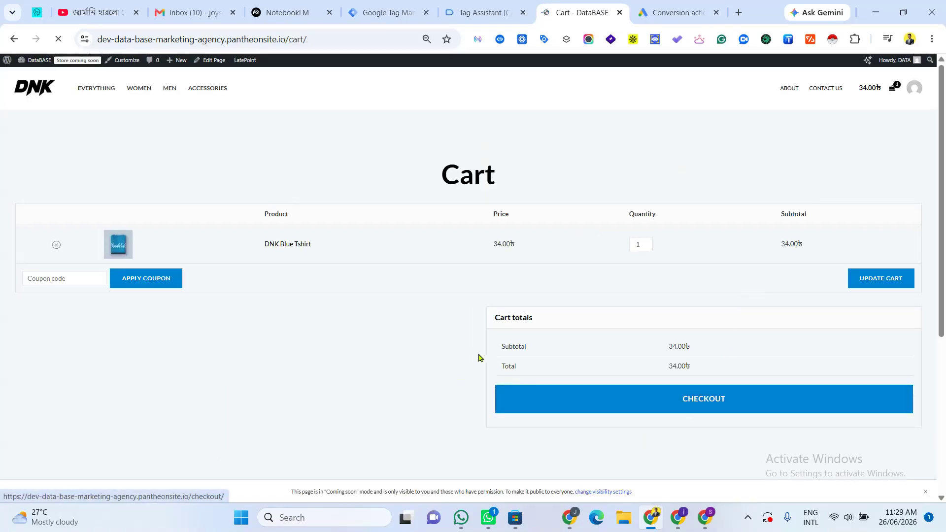
scroll(730, 243, down, 1)
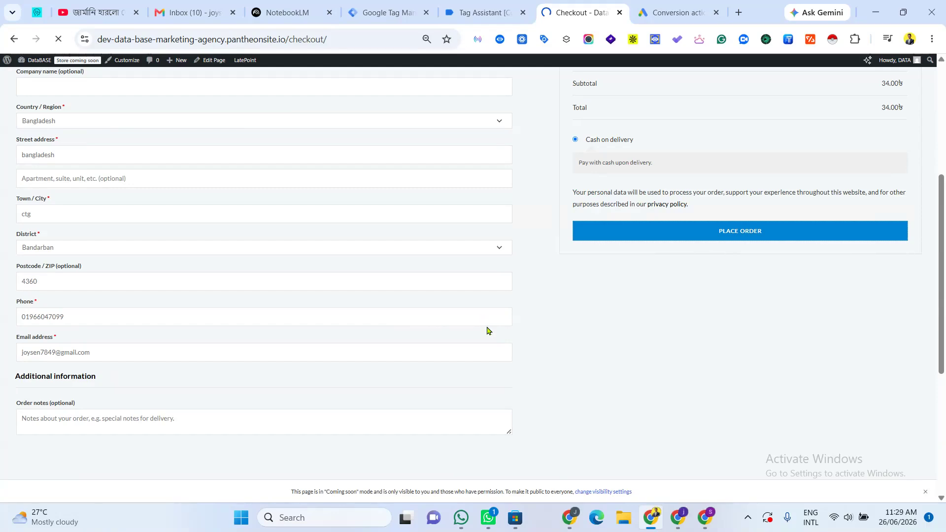
scroll(654, 376, down, 3)
scroll(659, 376, up, 7)
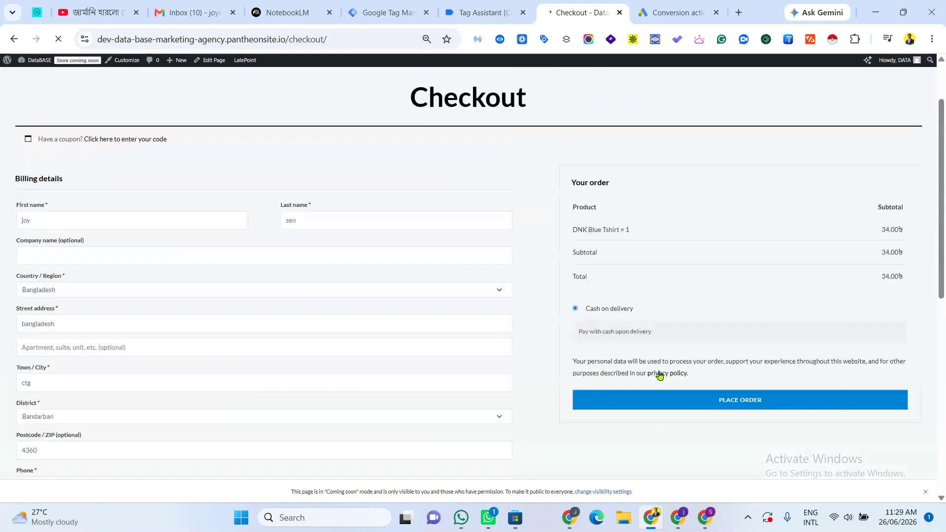
Step: Place the test order and inspect the Gads - Conversion Id Tag details for the purchase event in Tag Assistant
click(473, 10)
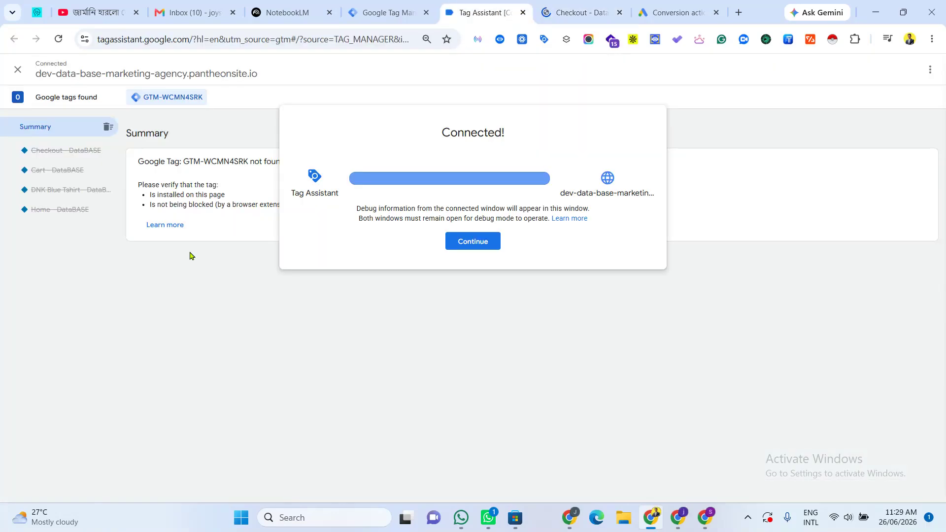
click(475, 245)
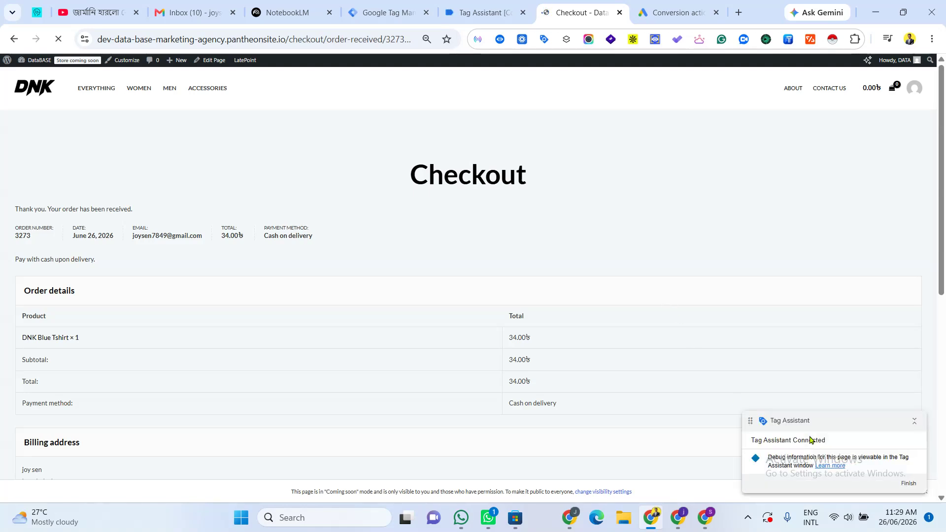
click(488, 15)
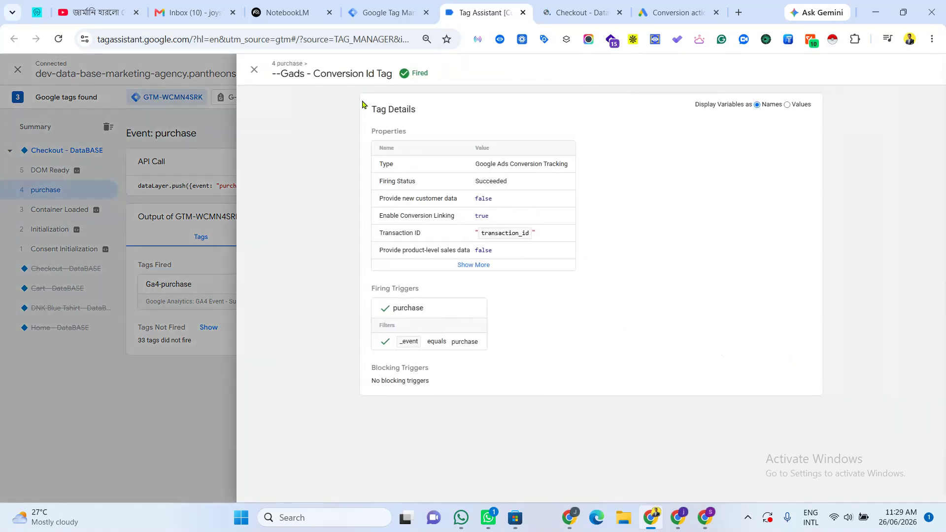
Step: Open the workspace's tags list and look through the tags and their firing triggers
click(365, 11)
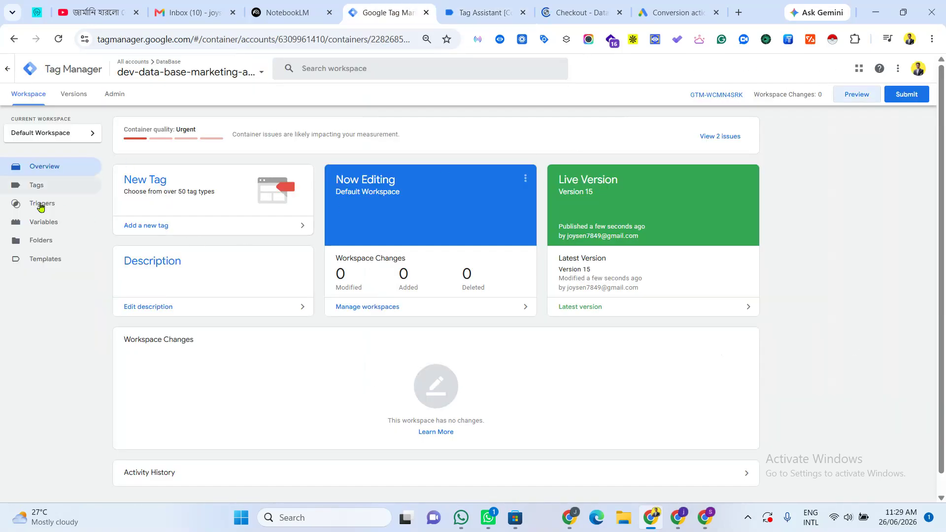
click(34, 185)
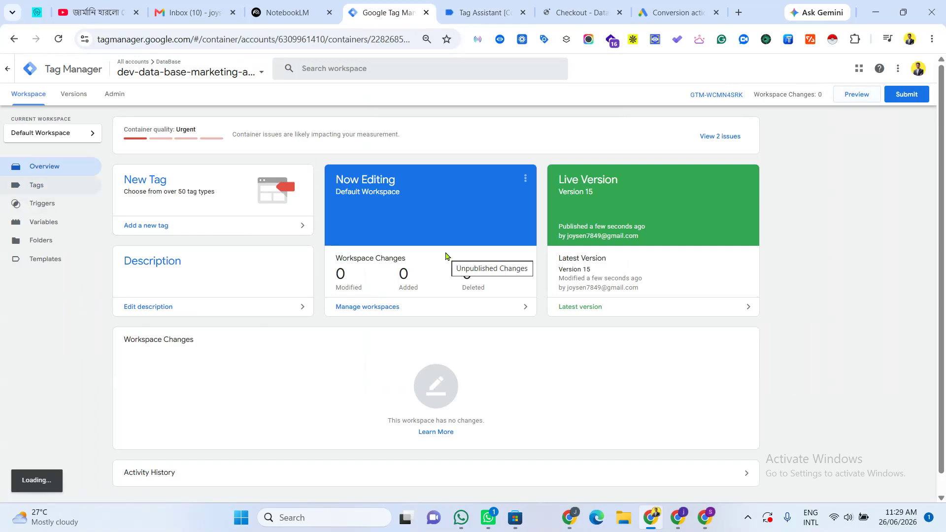
scroll(232, 435, down, 5)
scroll(407, 363, up, 5)
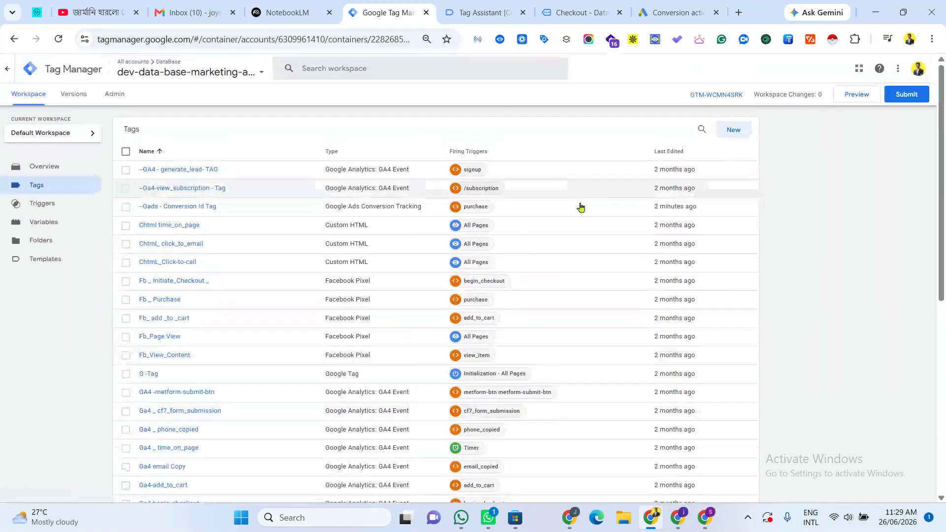
scroll(507, 363, down, 5)
scroll(545, 394, up, 5)
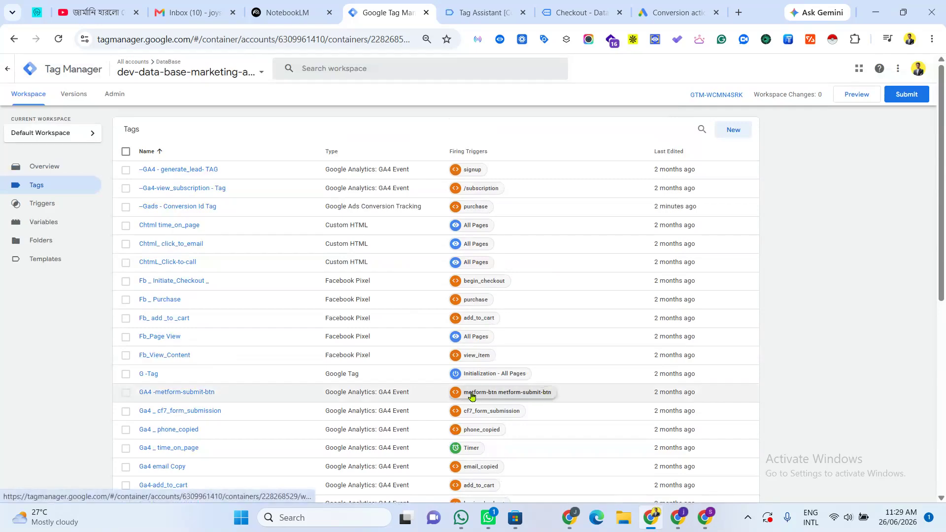
scroll(637, 401, down, 5)
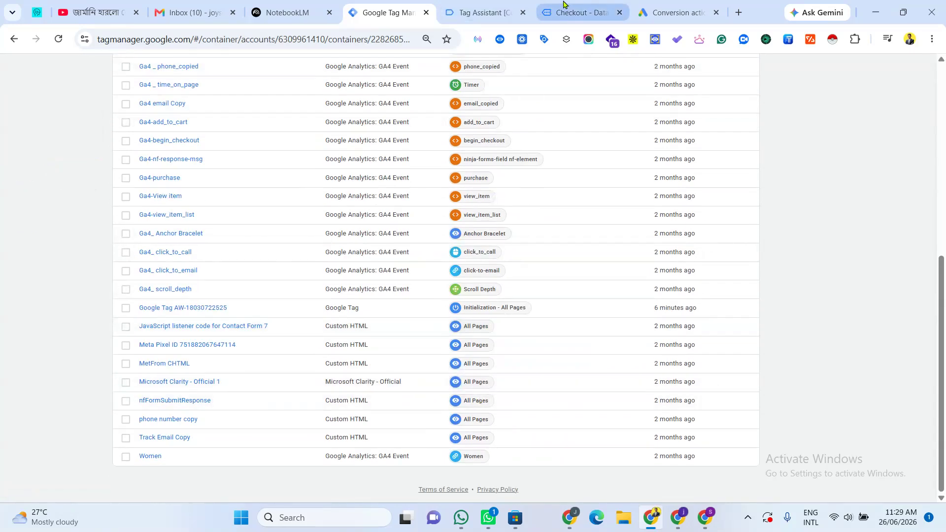
Step: Copy the Gads - Conversion Id Tag name from the tag details in Tag Assistant
click(562, 7)
click(468, 14)
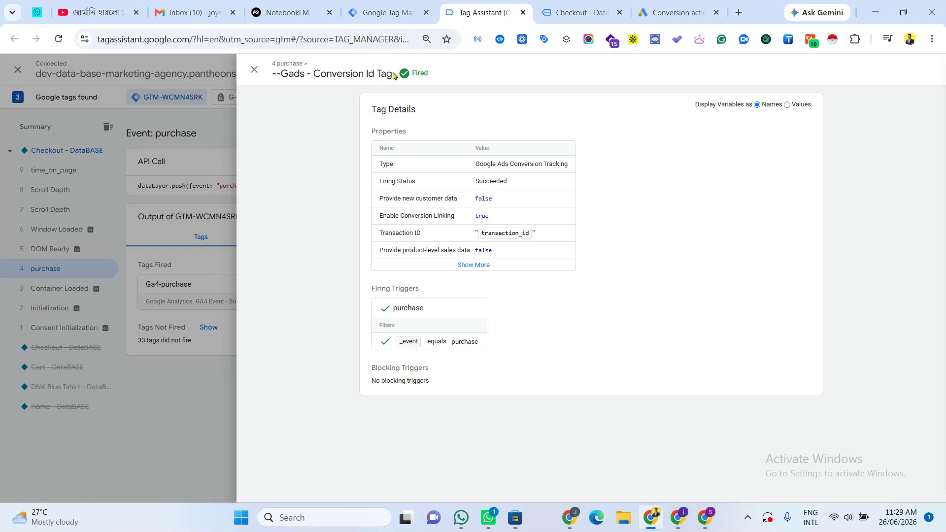
drag(394, 75, 275, 80)
right_click(303, 82)
click(339, 95)
Step: Search the workspace tags for the copied name and open the Gads - Conversion Id Tag
click(408, 11)
scroll(623, 137, up, 1)
scroll(623, 137, up, 5)
click(697, 129)
right_click(604, 129)
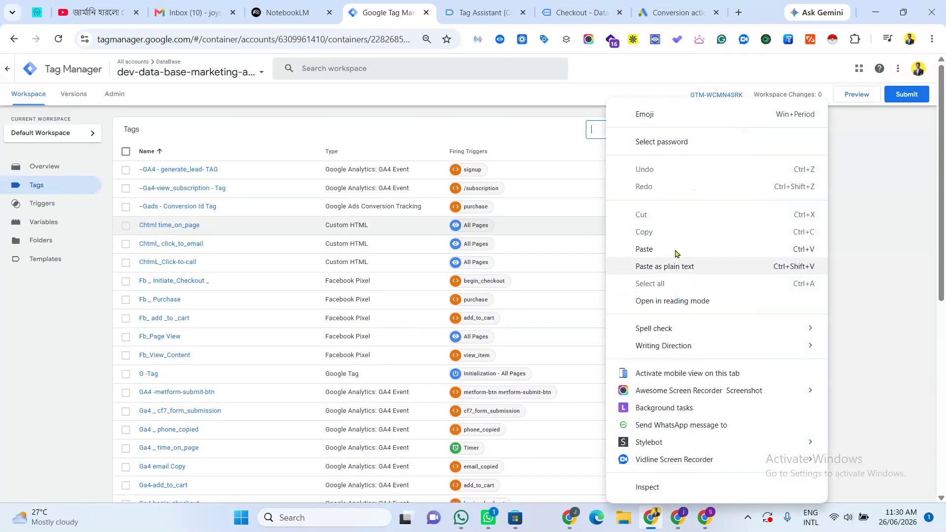
click(678, 264)
click(160, 170)
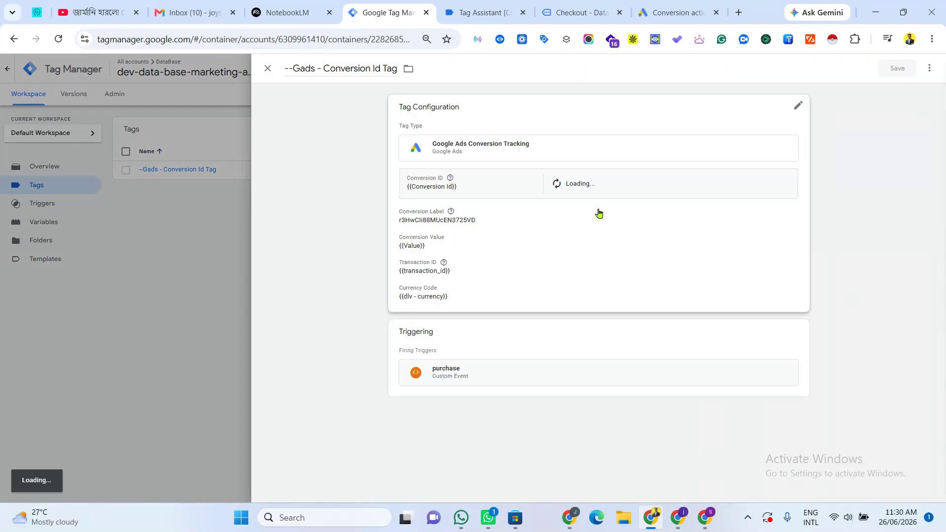
Step: Review the order confirmation page, the Google Ads conversions summary and the tag's configuration
click(592, 8)
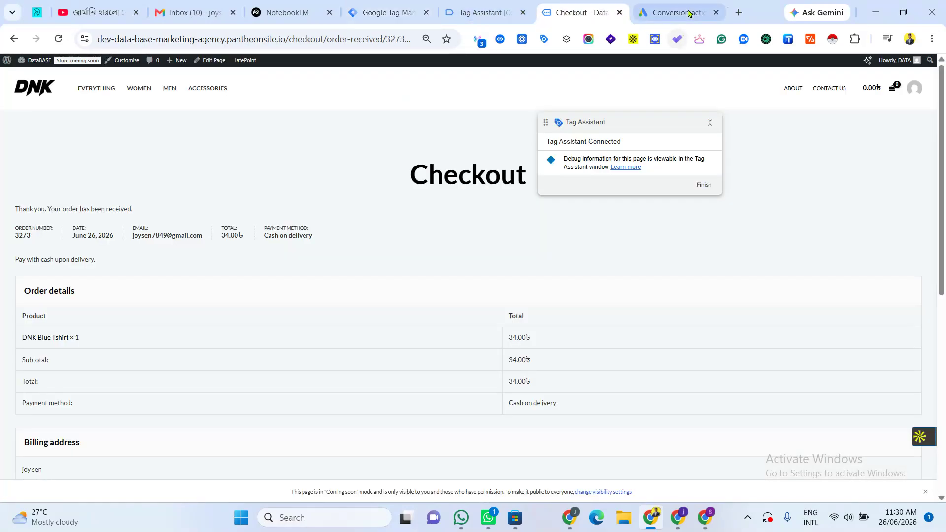
click(680, 12)
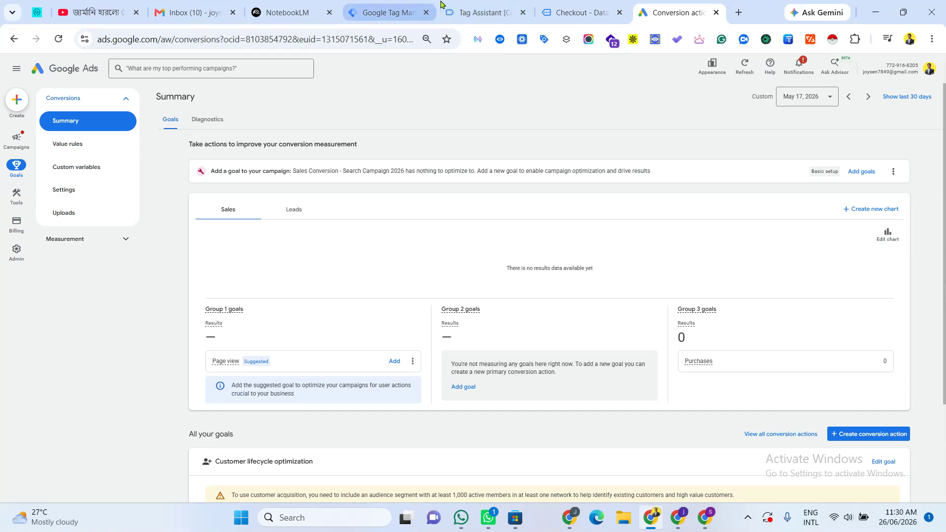
click(480, 12)
click(384, 12)
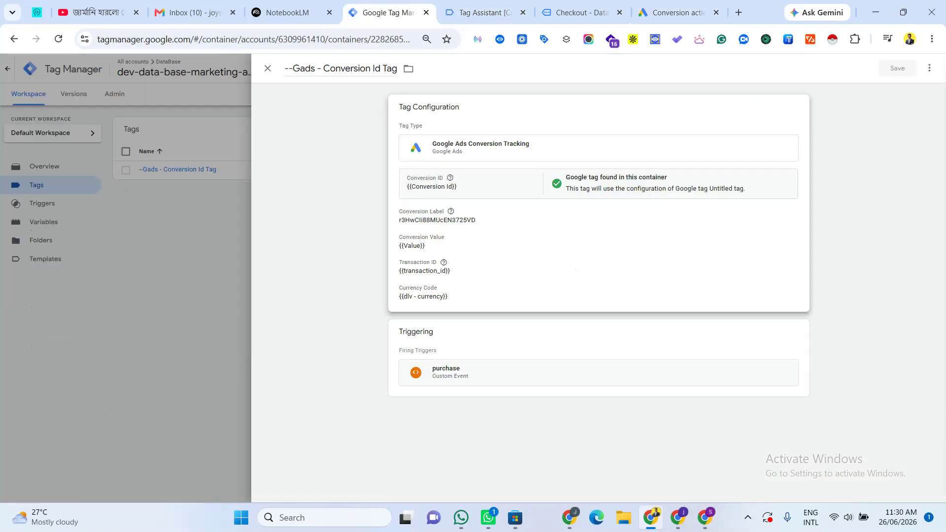
mouse_move(705, 518)
click(673, 472)
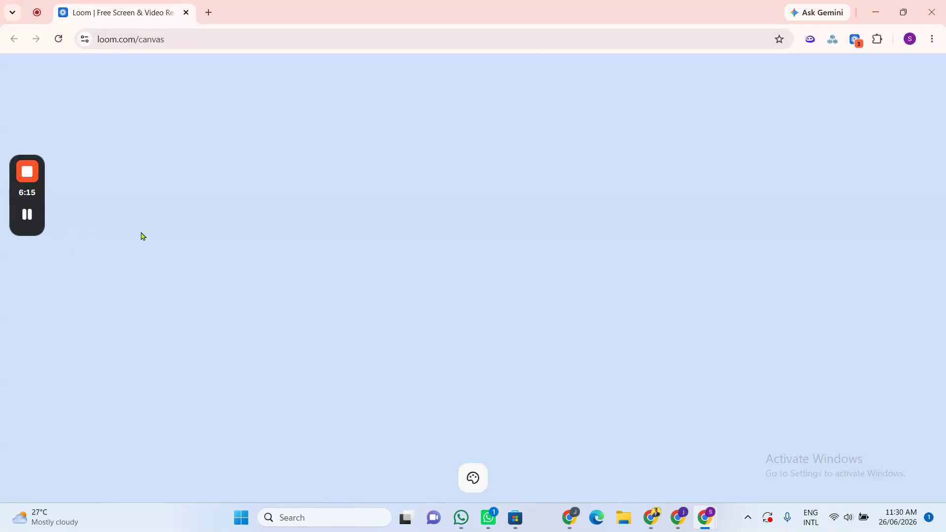
mouse_move(24, 223)
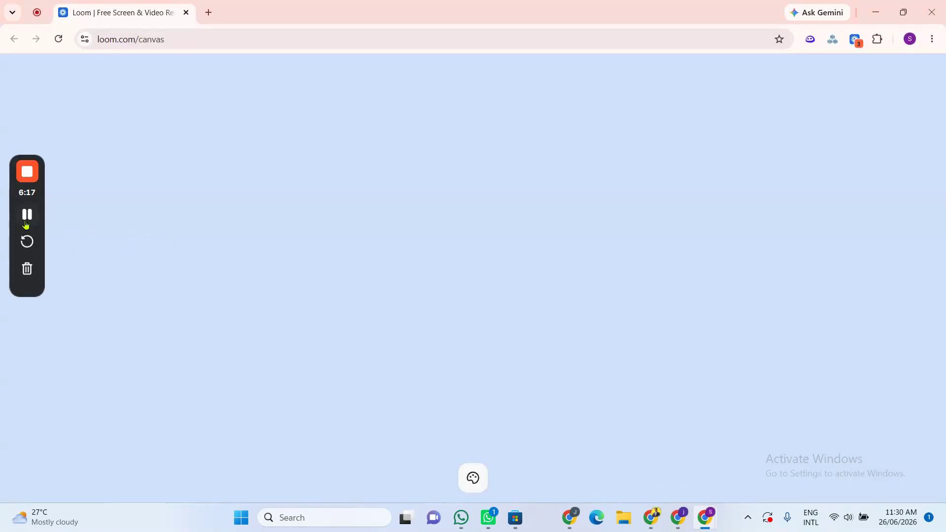